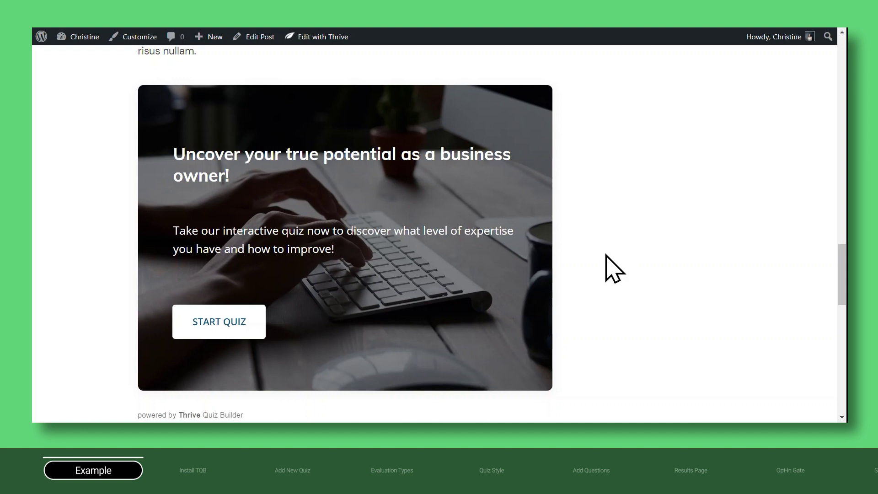
Take the quiz choosing 501-8000, 4+ and the third promotion option, then submit name and email.
left_click(214, 329)
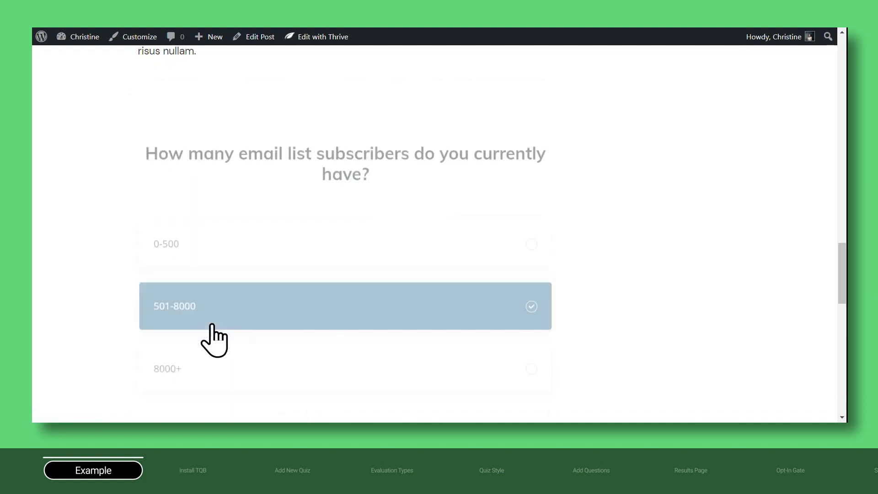
left_click(251, 362)
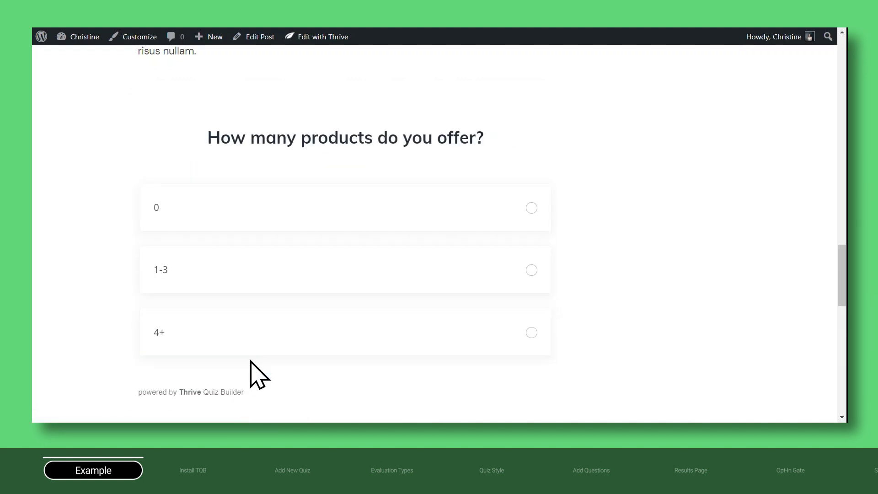
left_click(273, 332)
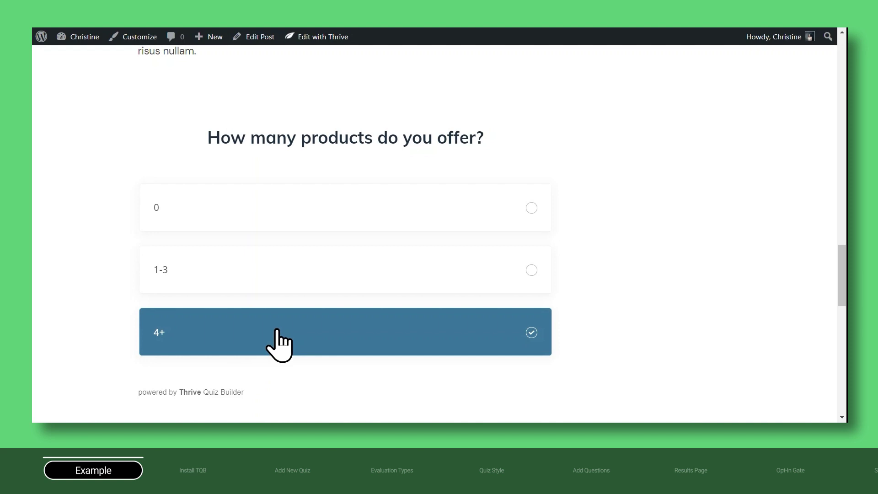
left_click(276, 330)
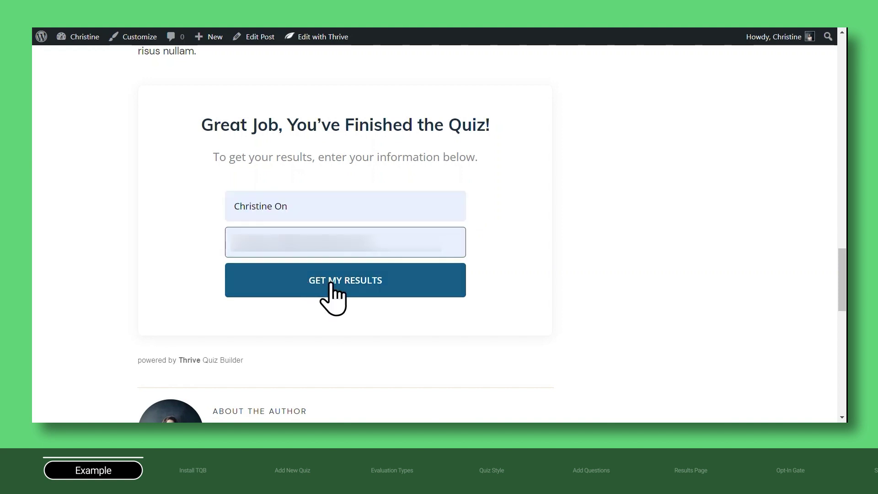
left_click(335, 295)
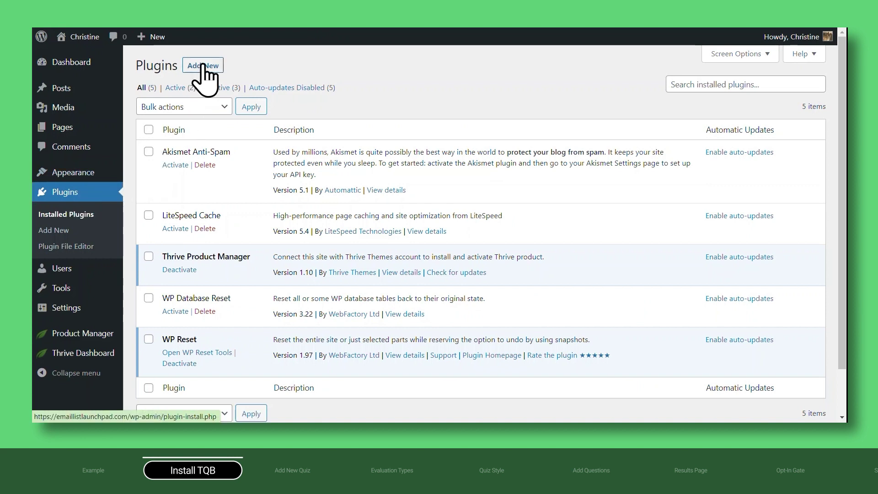
Mark Thrive Quiz Builder for installation in the Thrive Product Manager.
left_click(207, 67)
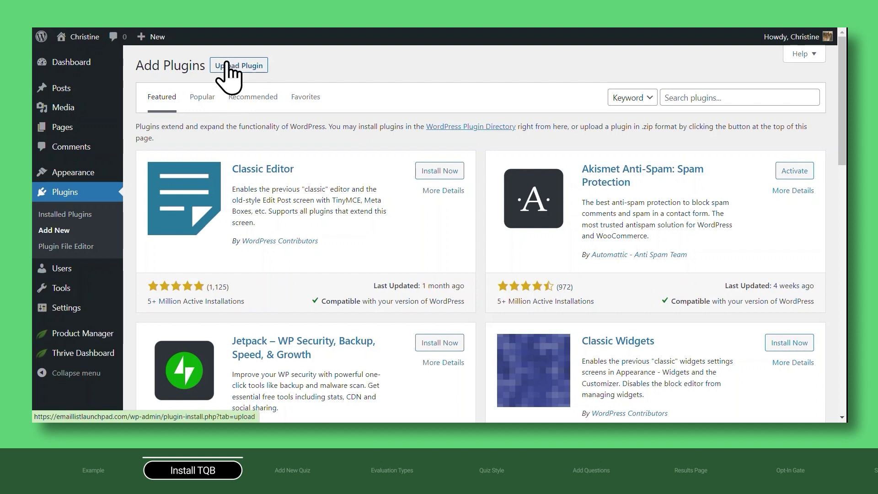
left_click(88, 339)
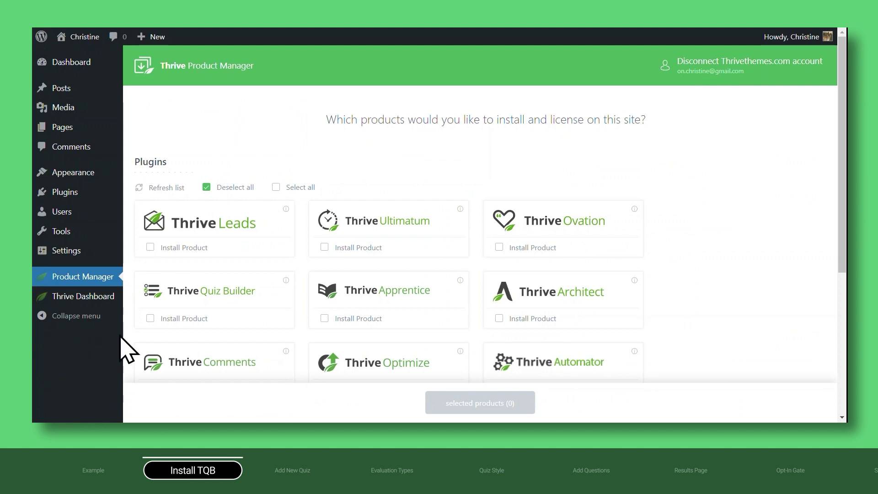
left_click(151, 318)
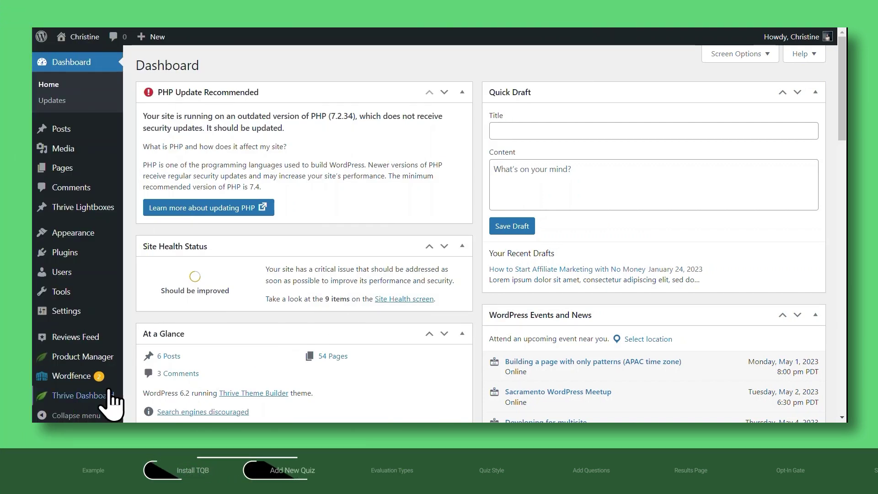
Start a new quiz from the List building template in the Thrive Quiz Builder dashboard.
mouse_move(103, 397)
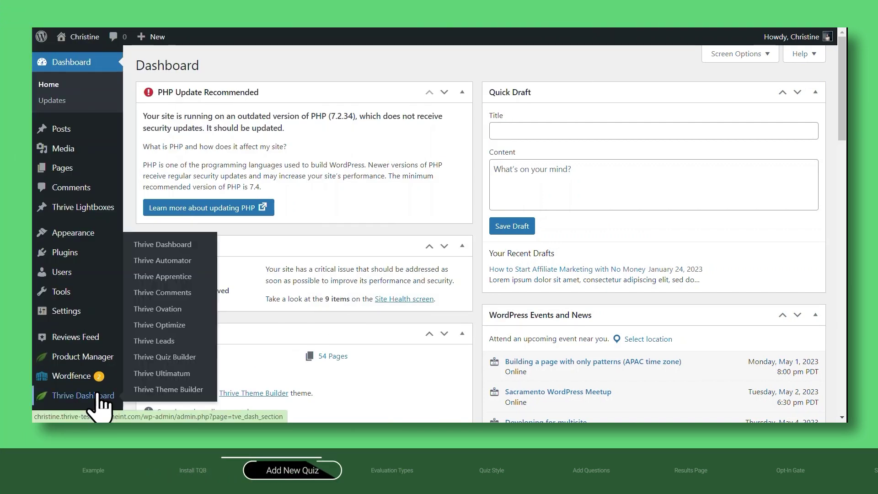
left_click(159, 359)
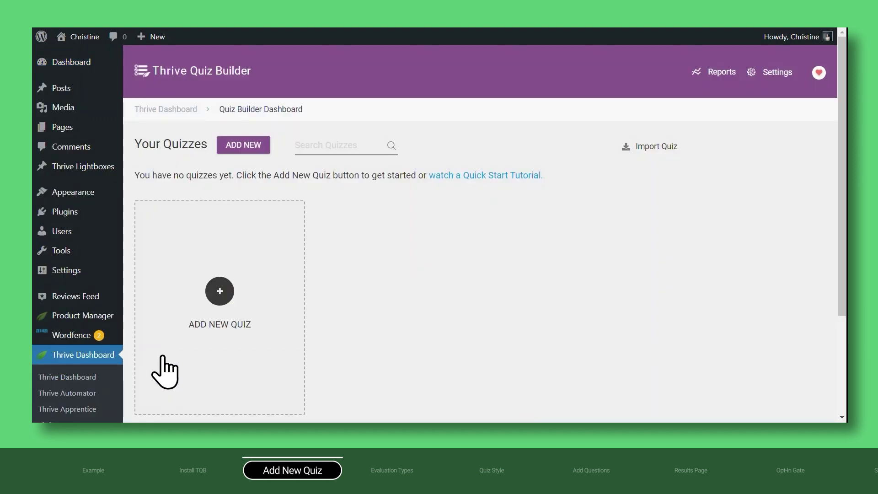
left_click(245, 146)
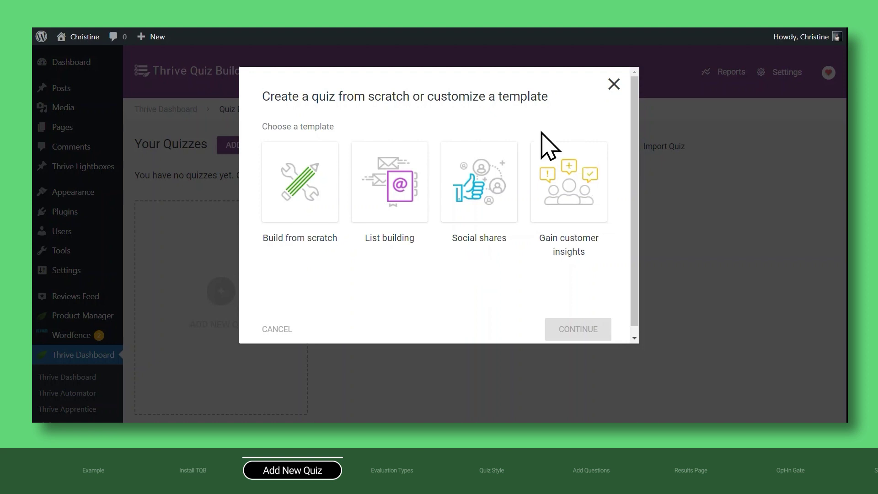
left_click(361, 200)
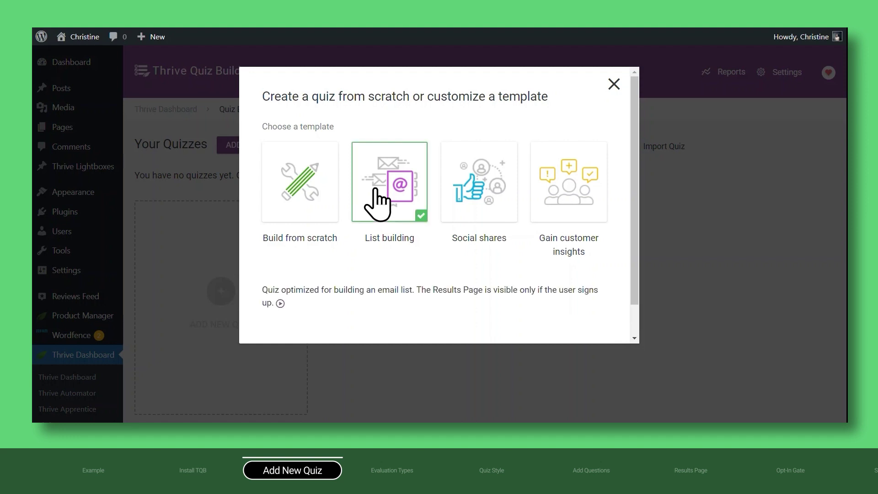
scroll(544, 257, "down", 1)
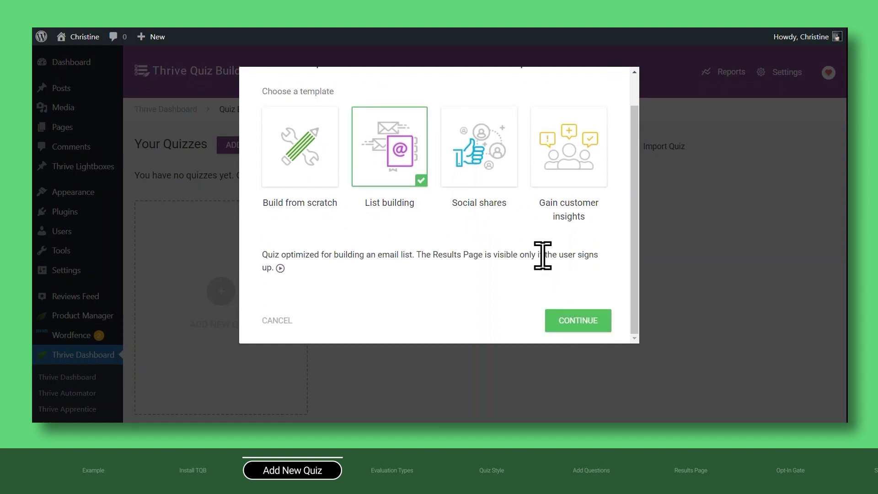
left_click(562, 323)
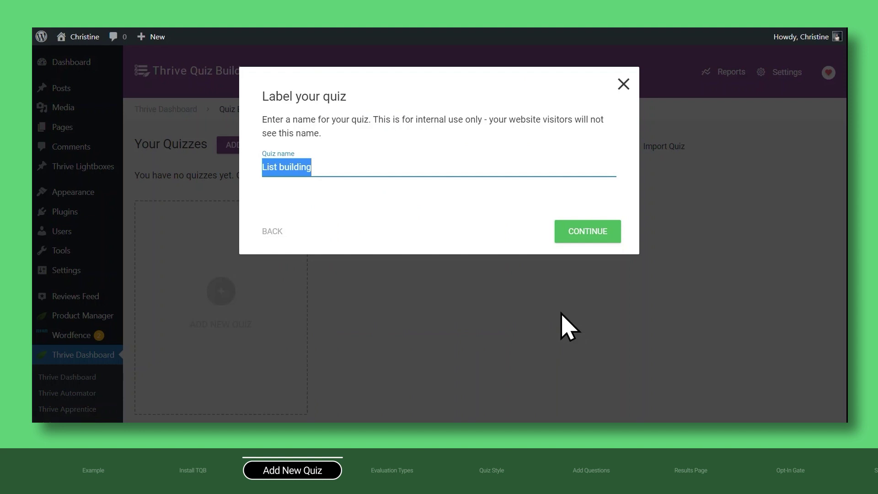
Name the quiz 'List building - Email Expertise Level' and create it.
left_click(328, 169)
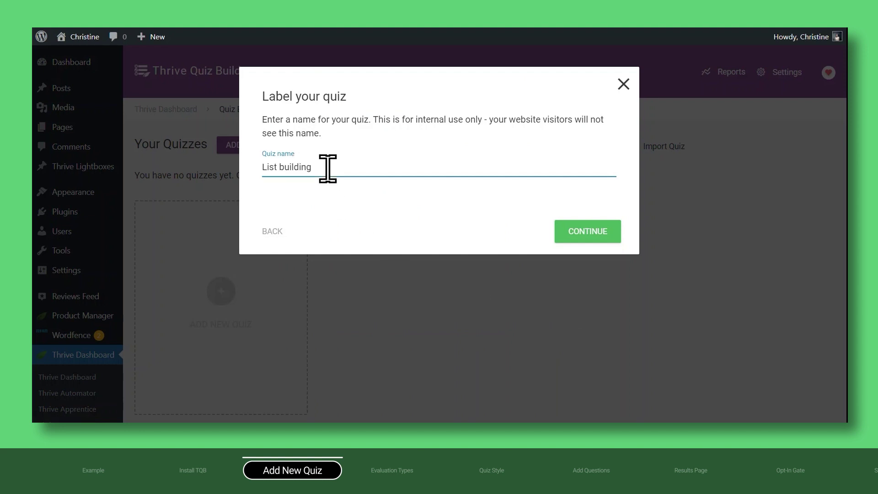
type("- Email Expertise Level")
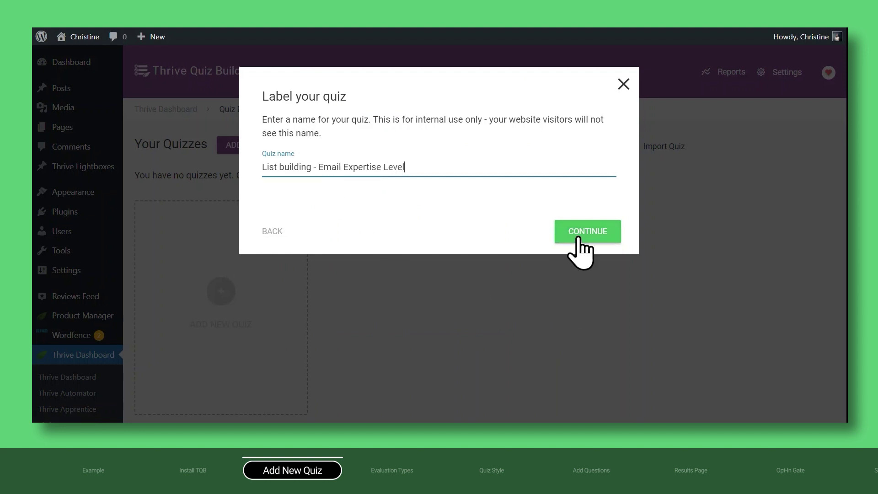
left_click(581, 239)
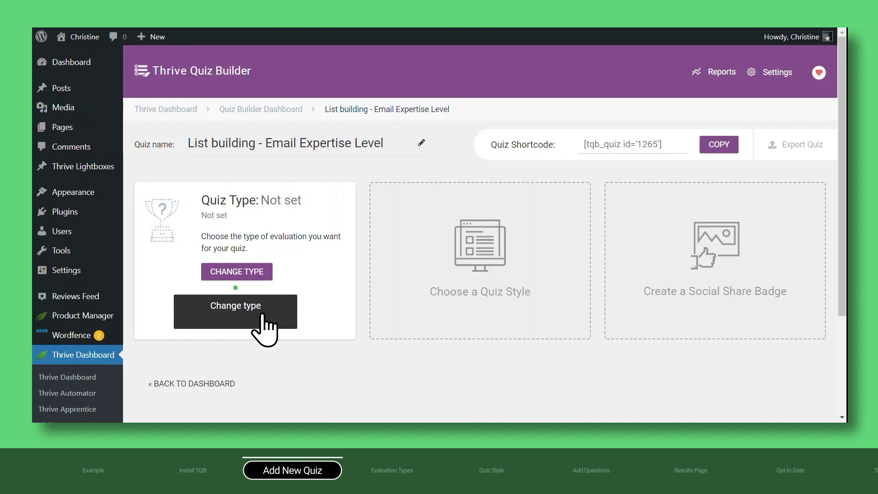
Change the quiz evaluation type to Category and continue to the quiz settings.
left_click(251, 273)
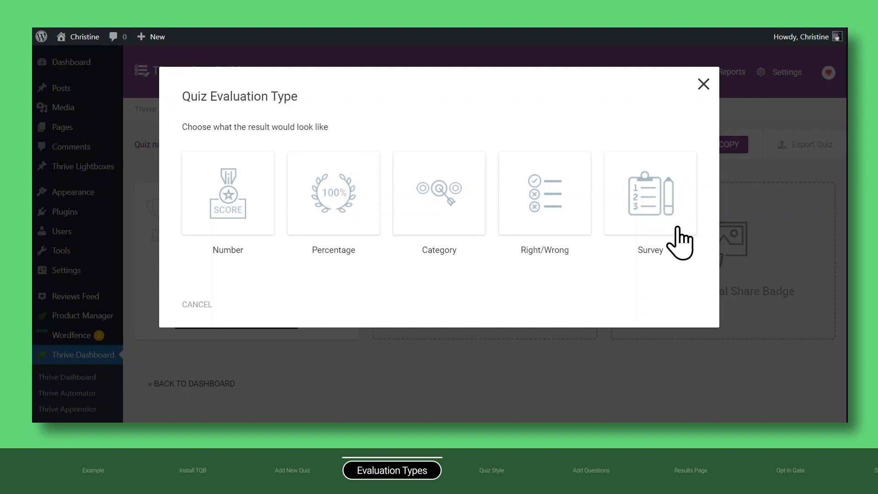
left_click(462, 220)
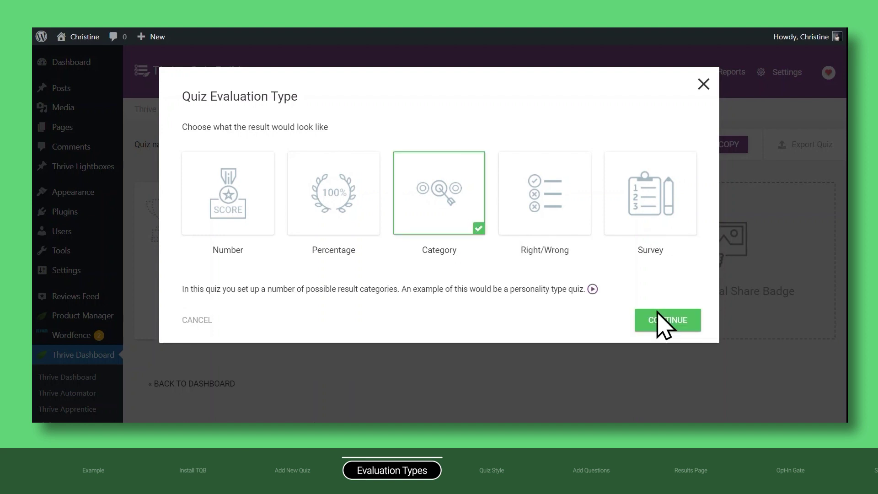
left_click(678, 326)
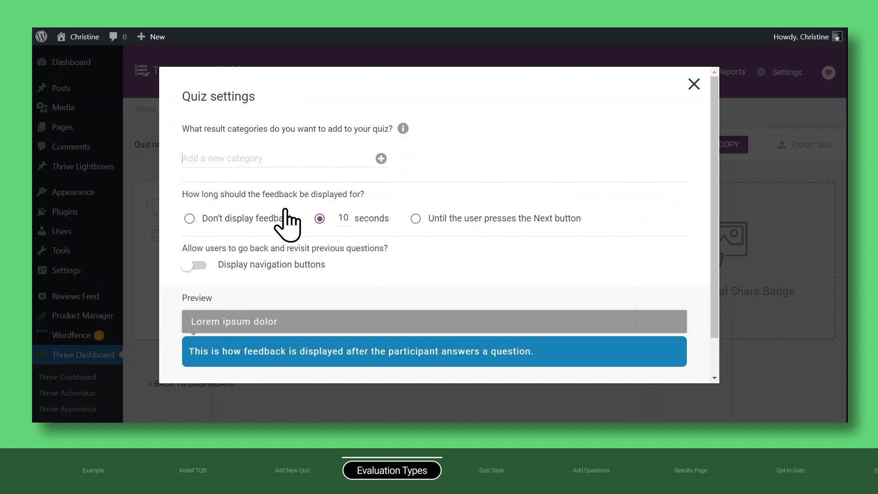
Add Beginner as a result category and save the quiz settings.
left_click(248, 157)
type("Beginner")
left_click(381, 158)
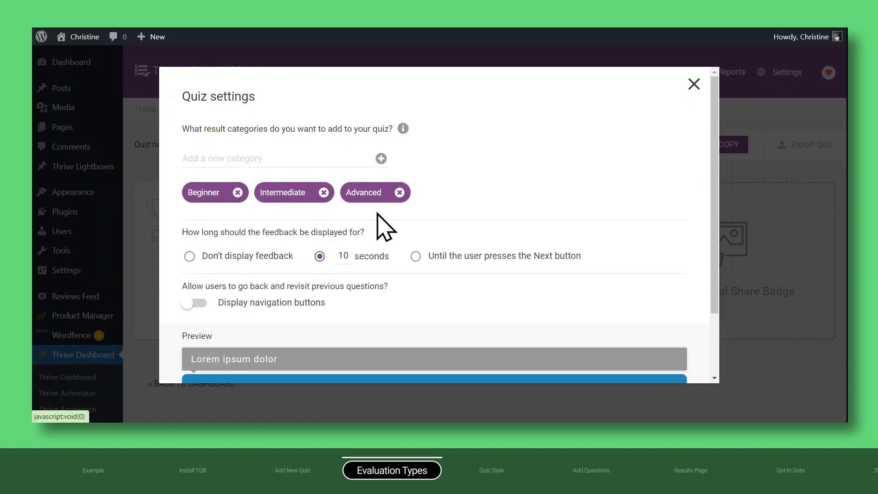
scroll(373, 208, "down", 3)
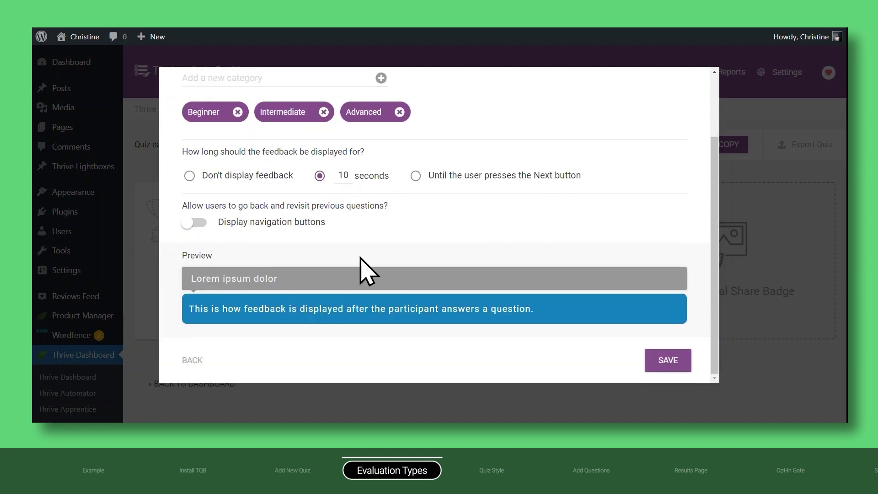
left_click(661, 359)
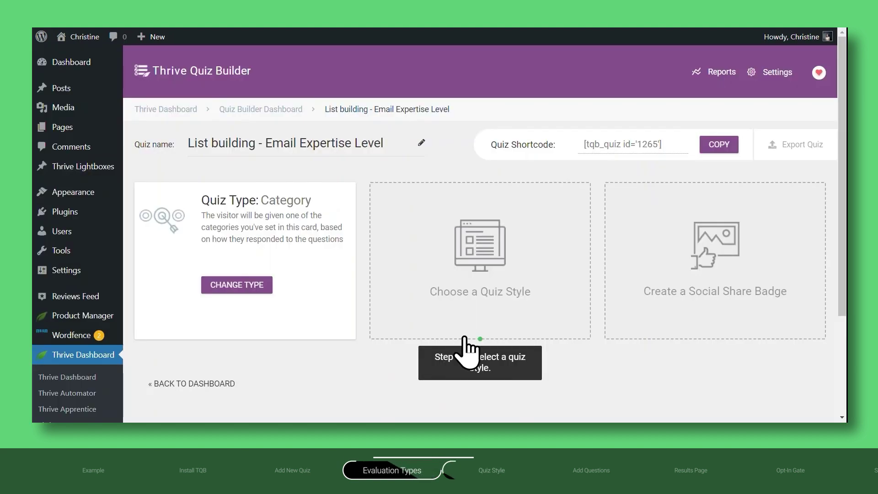
Pick Minimalist from the quiz style list and confirm it.
left_click(484, 329)
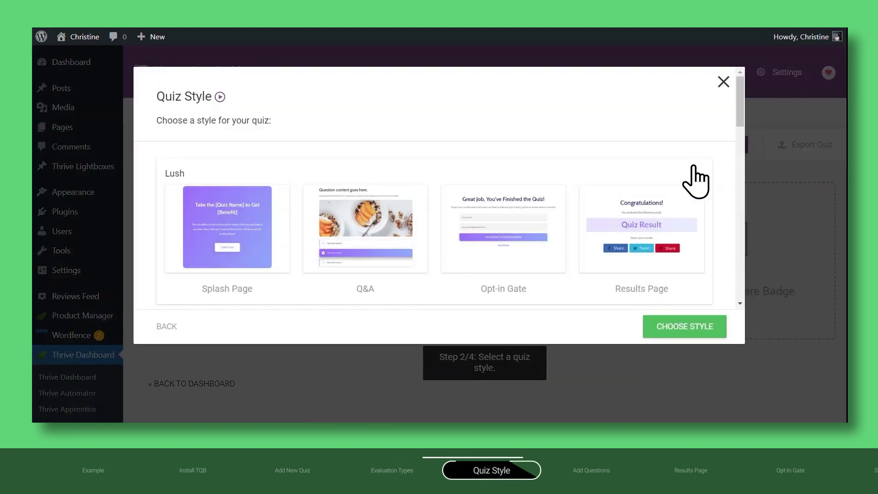
left_click_drag(745, 110, 735, 148)
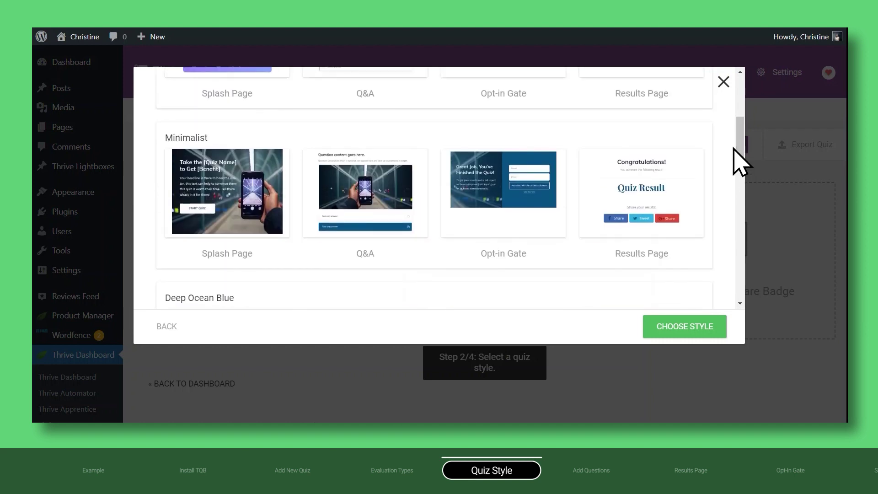
left_click(446, 146)
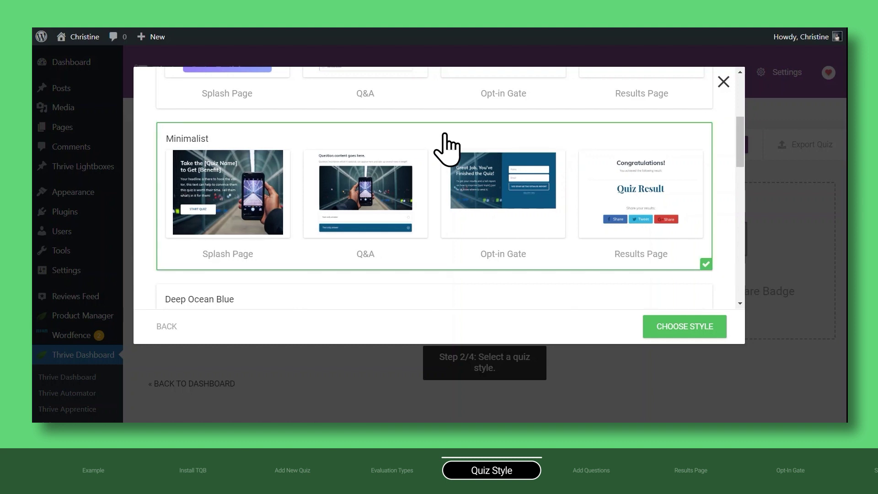
left_click(700, 327)
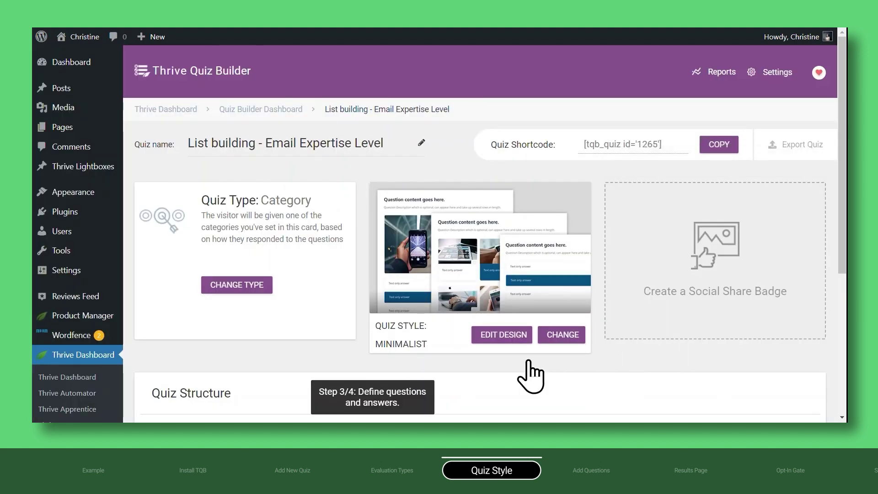
left_click(502, 339)
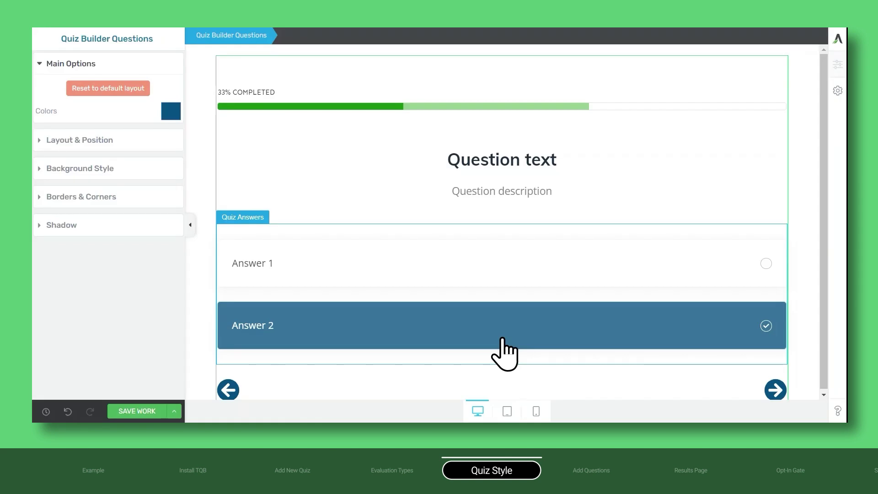
left_click(510, 157)
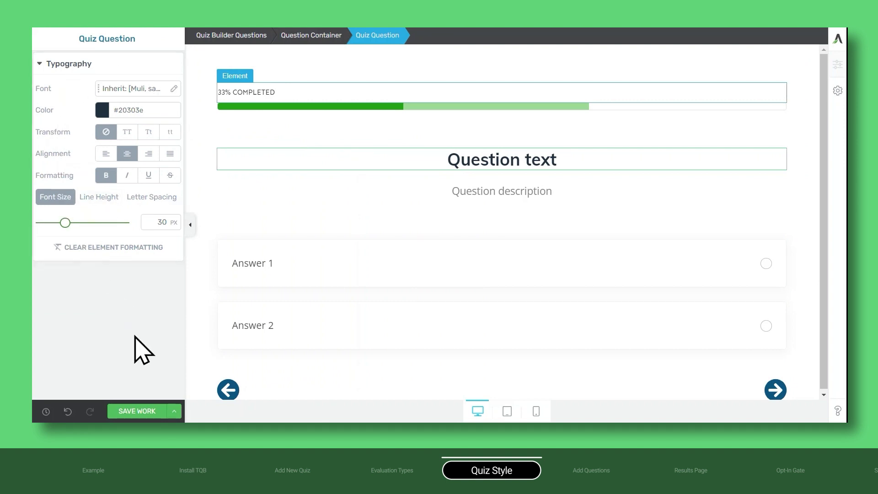
left_click(136, 410)
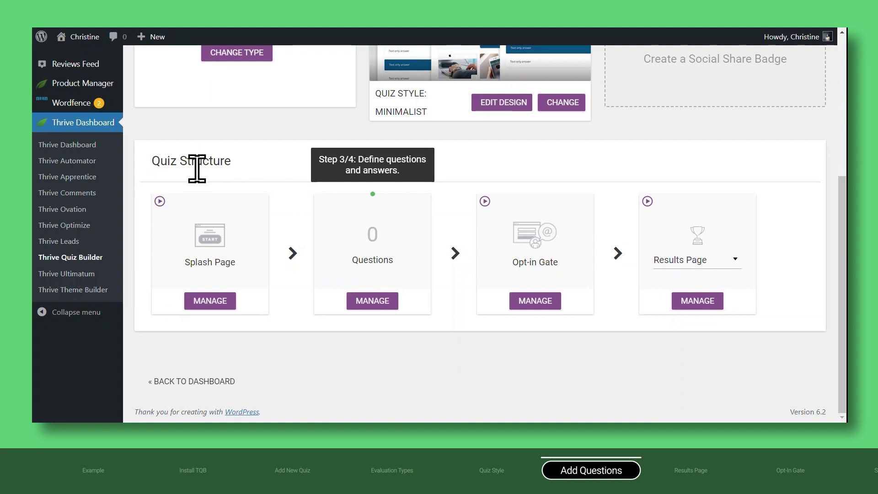
From the Questions manager, add a question of type Multiple Choice with Buttons.
left_click(367, 306)
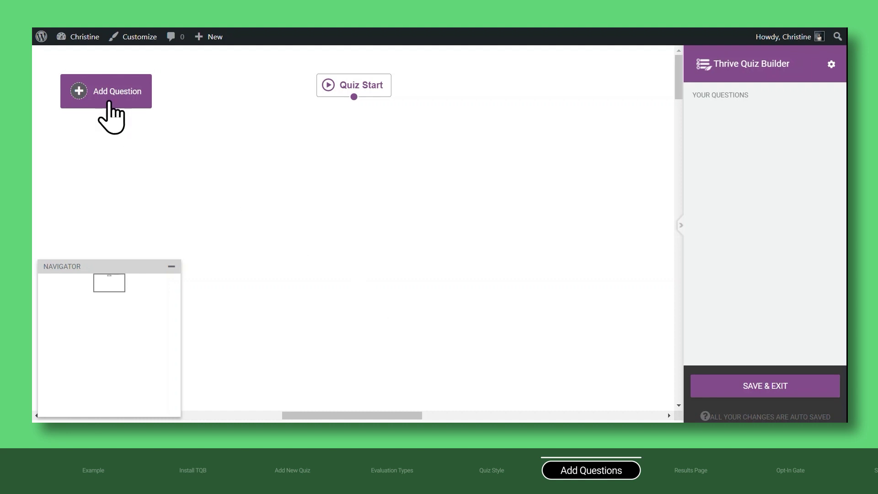
left_click(110, 91)
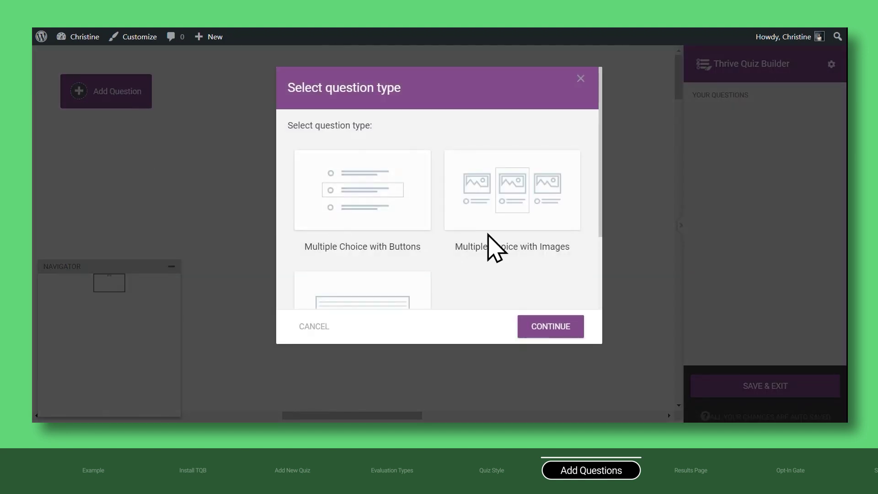
scroll(490, 234, "down", 2)
scroll(451, 251, "up", 3)
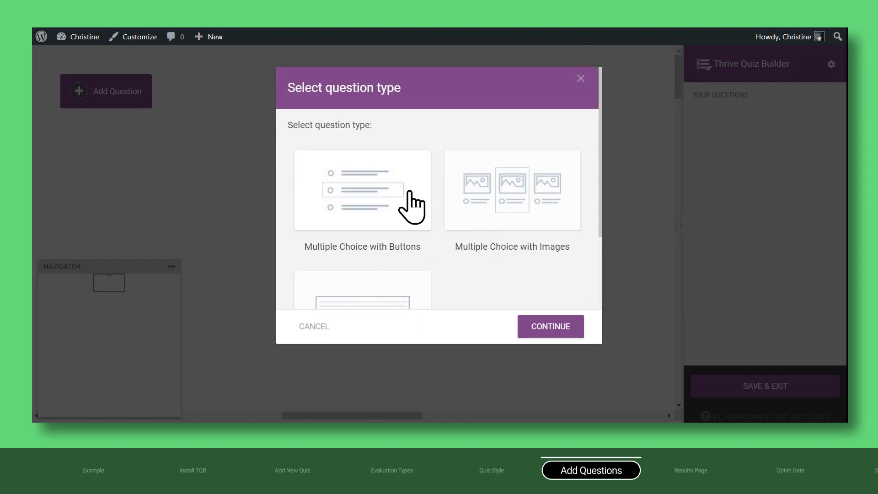
left_click(411, 206)
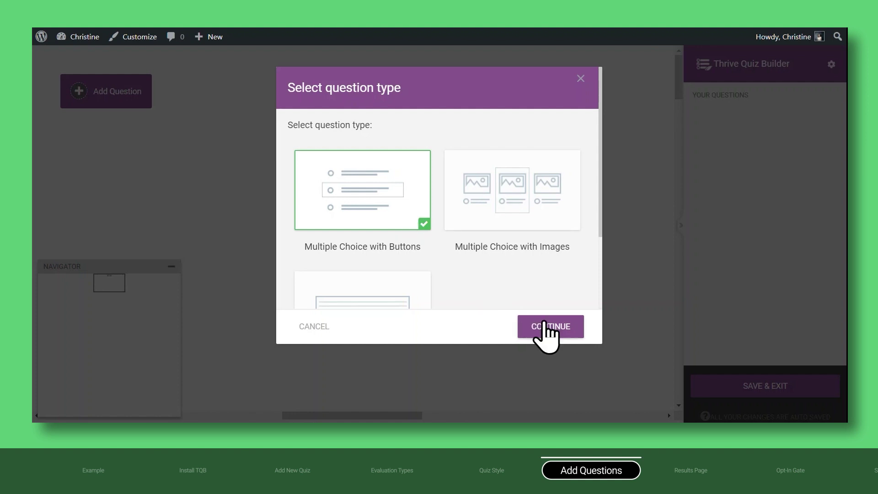
left_click(549, 330)
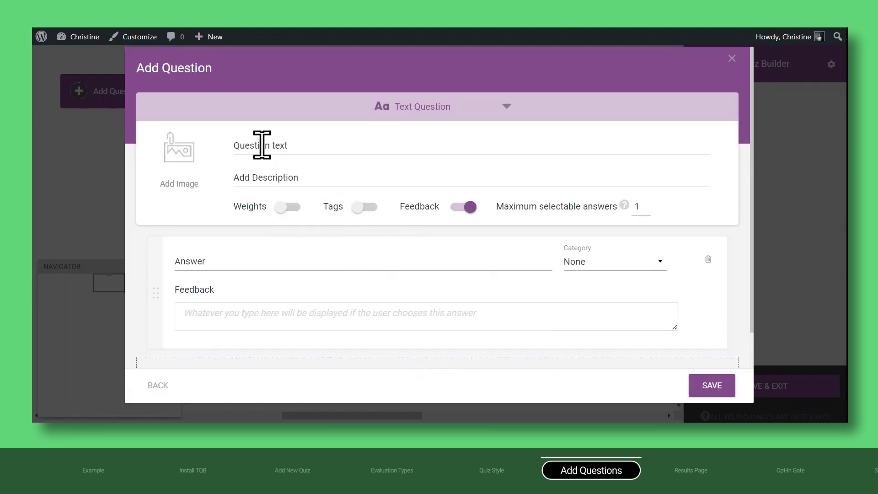
Enter 'How many email list subscribers do you currently have?' with answers 0-500, 501-8000, 8000.
left_click(262, 145)
type("How many email list subscribers do you ")
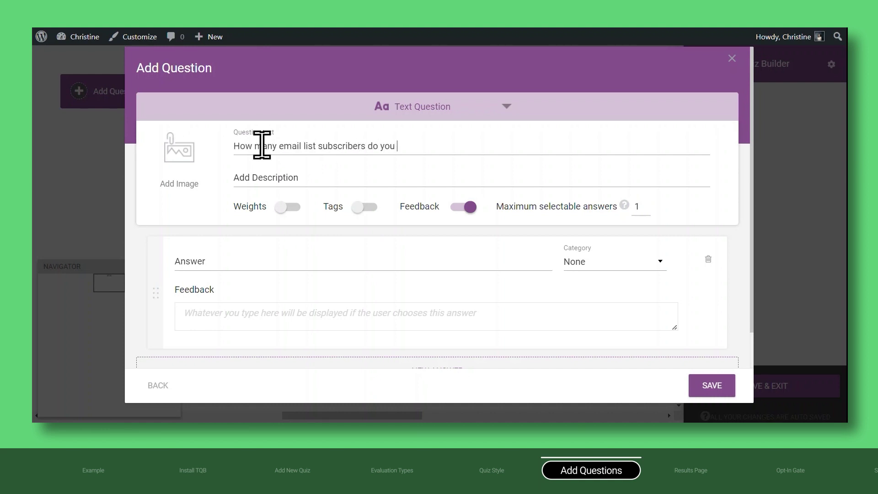
type("currently have?")
left_click(238, 257)
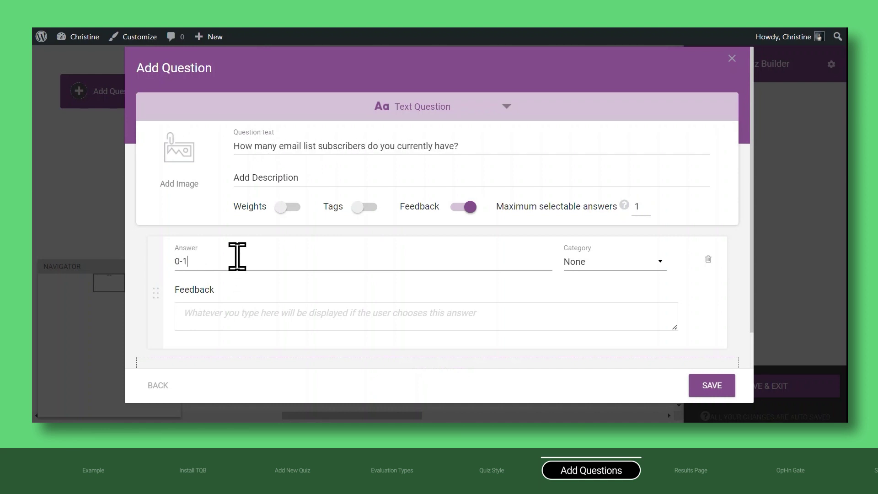
type("0-500")
scroll(428, 330, "down", 1)
left_click(427, 329)
type("501")
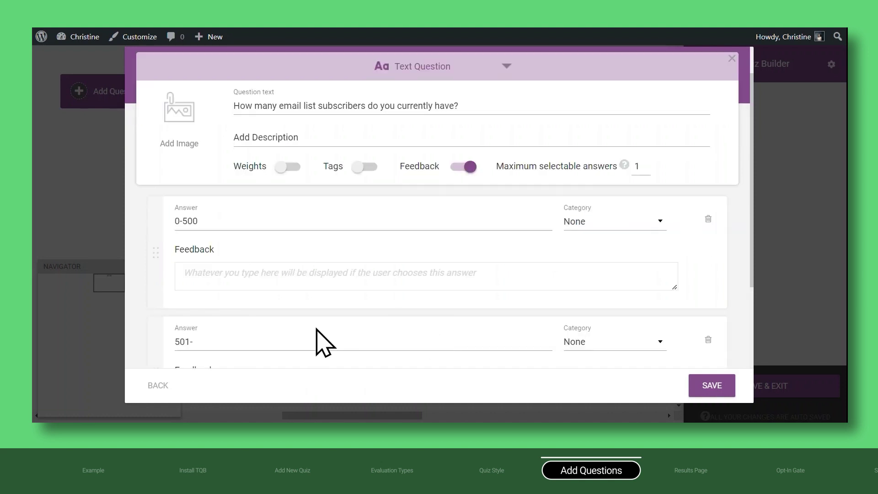
type("-8000")
scroll(473, 329, "down", 3)
left_click(473, 329)
type("8000")
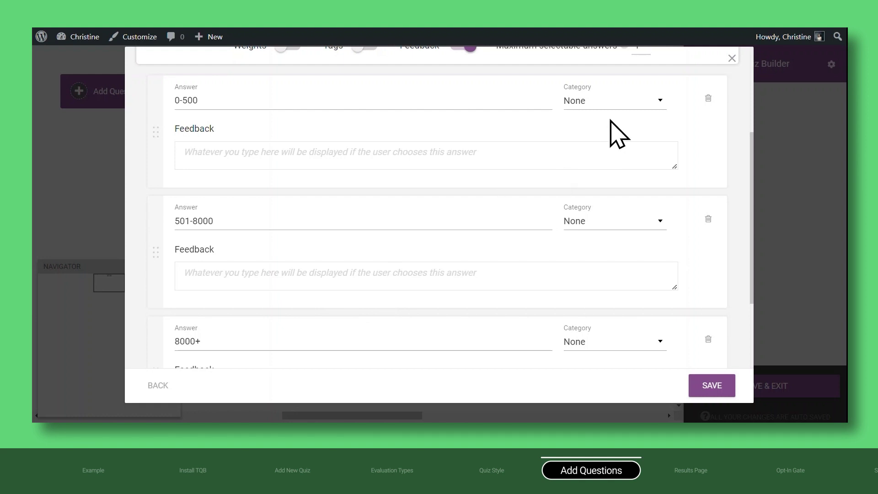
Assign the answers to Beginner, Intermediate and Advanced categories and save the question.
left_click(614, 103)
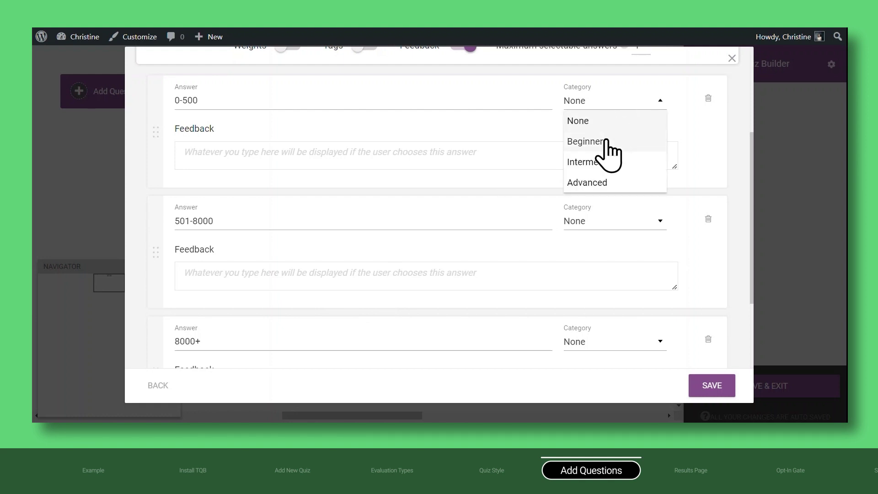
left_click(606, 143)
left_click(597, 227)
left_click(597, 282)
left_click(588, 347)
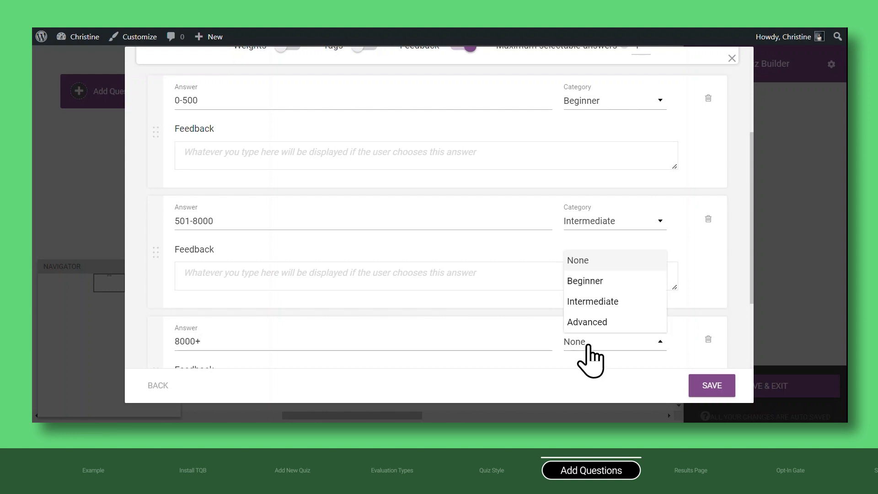
left_click(590, 322)
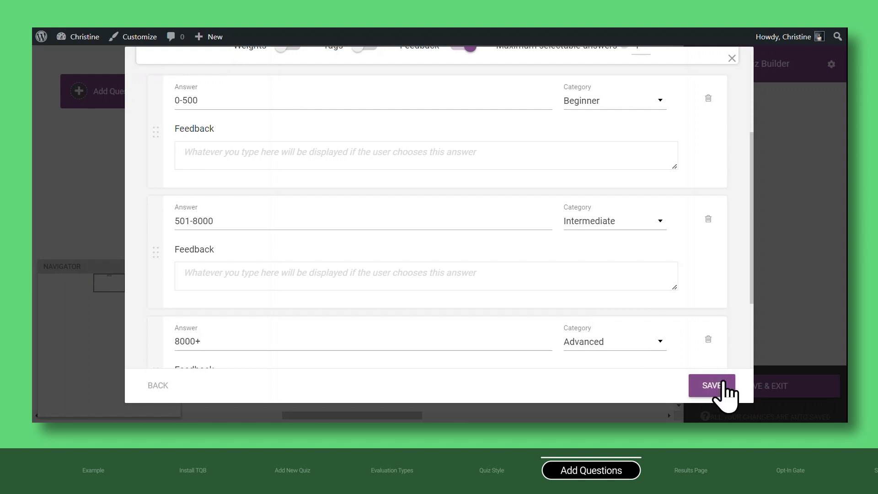
left_click(722, 387)
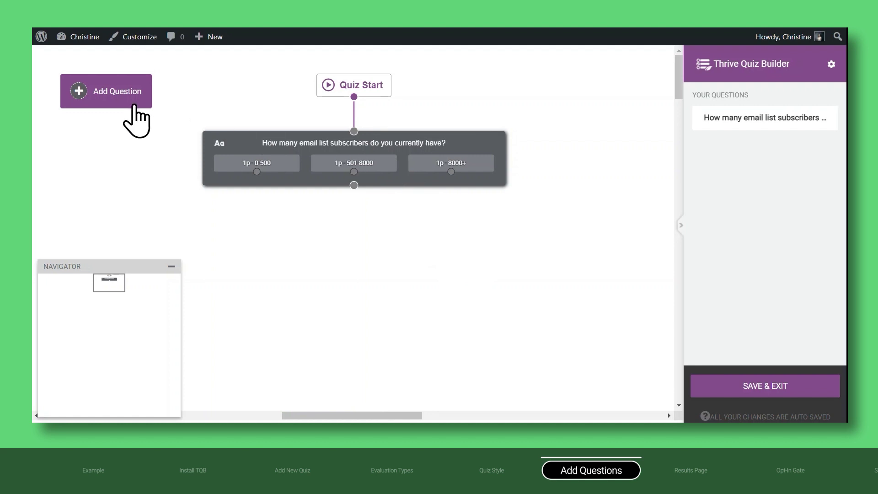
Add another Multiple Choice with Buttons question.
left_click(113, 94)
left_click(345, 214)
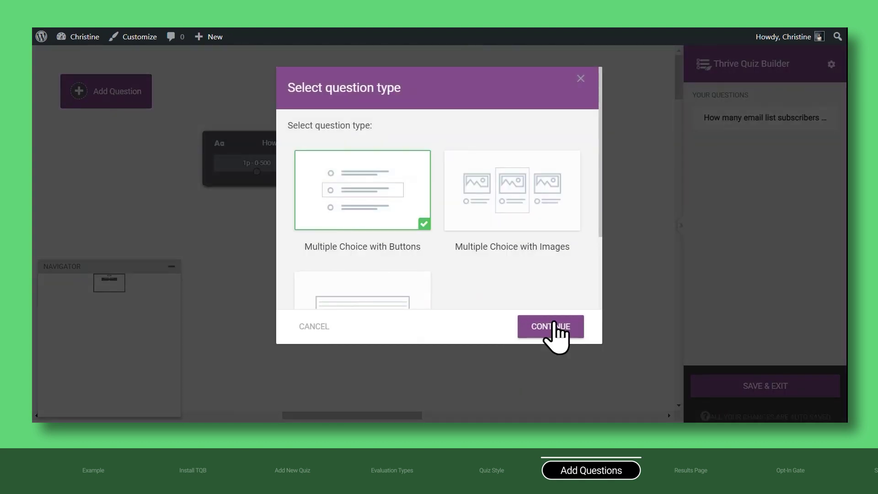
left_click(551, 329)
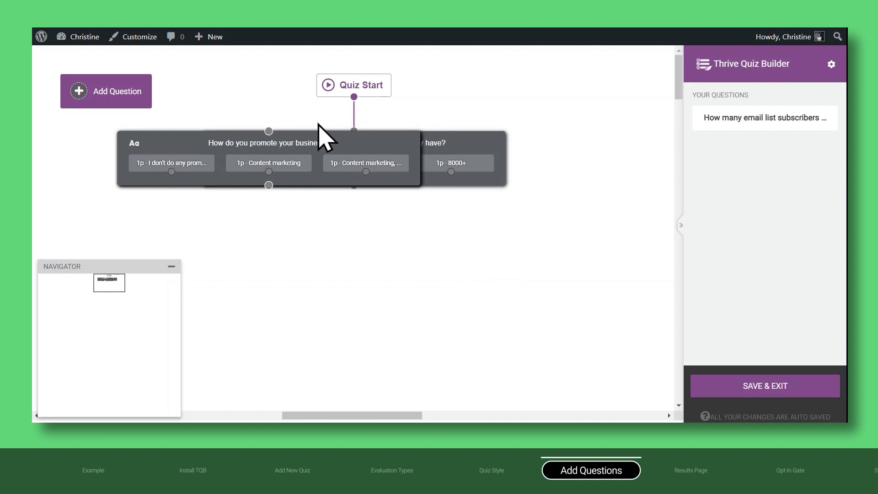
Stack the products and promotion questions below the first and link all three in order.
left_click_drag(308, 135, 392, 298)
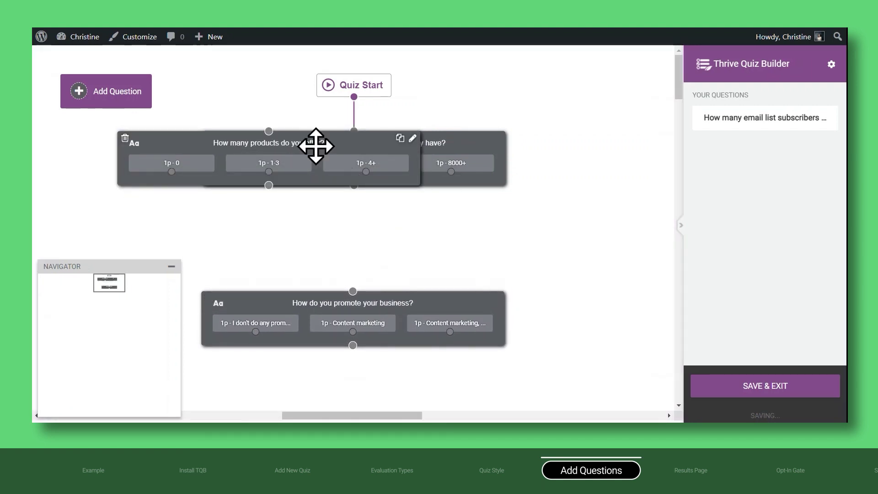
left_click_drag(309, 147, 398, 227)
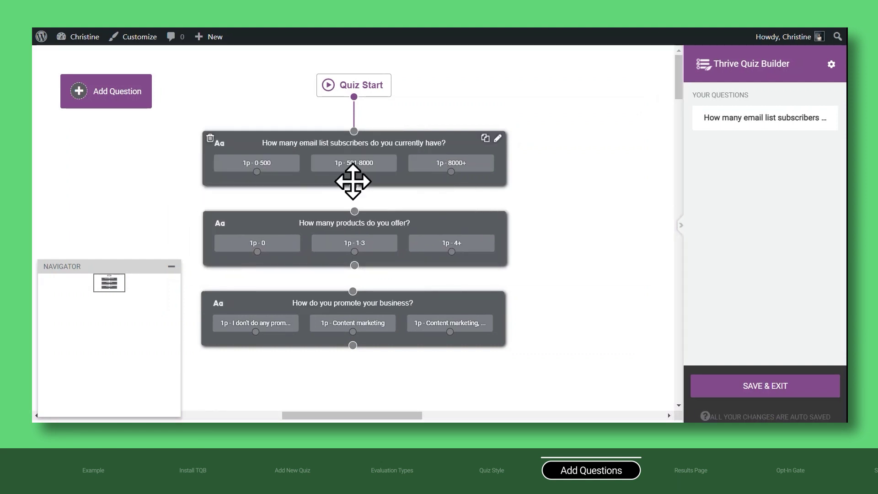
left_click_drag(353, 182, 355, 212)
left_click_drag(351, 265, 353, 290)
mouse_move(402, 145)
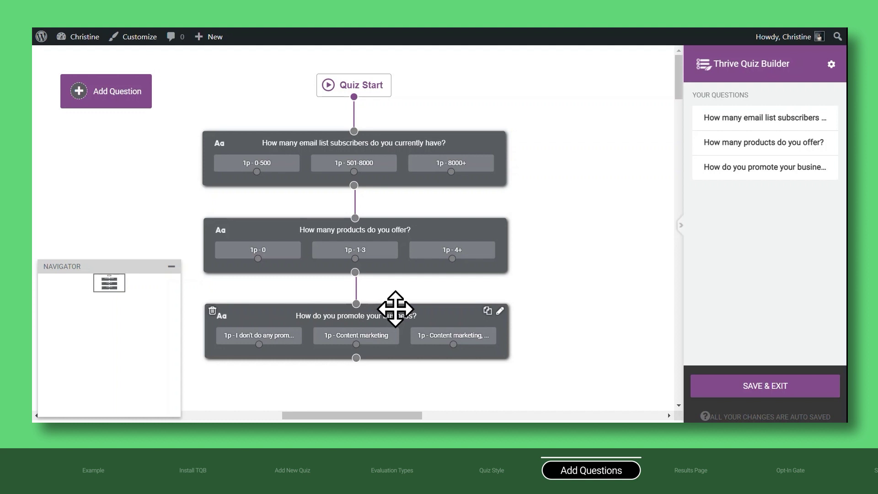
Save the questions, open the Results Page design and select the Congratulations! heading.
left_click(715, 391)
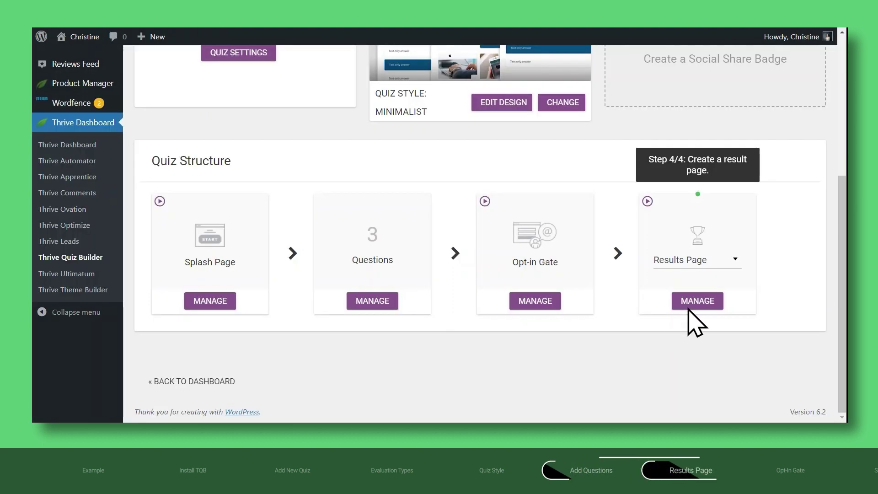
left_click(699, 301)
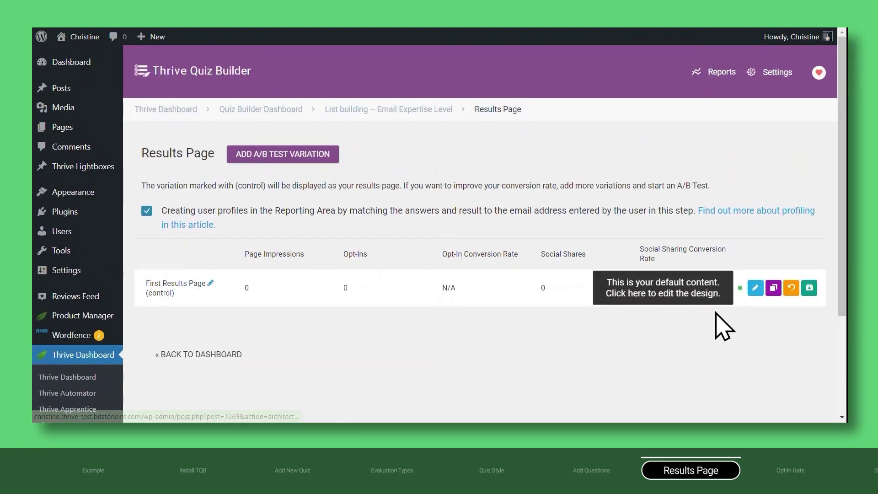
left_click(756, 288)
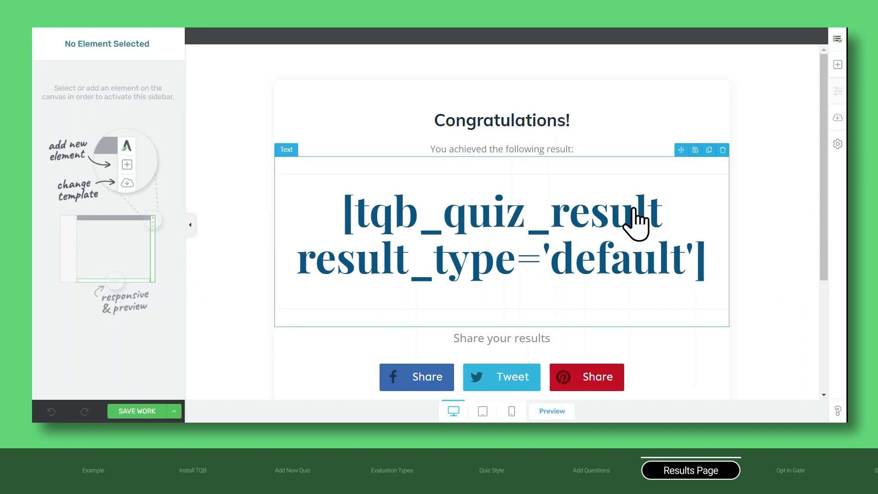
left_click(523, 119)
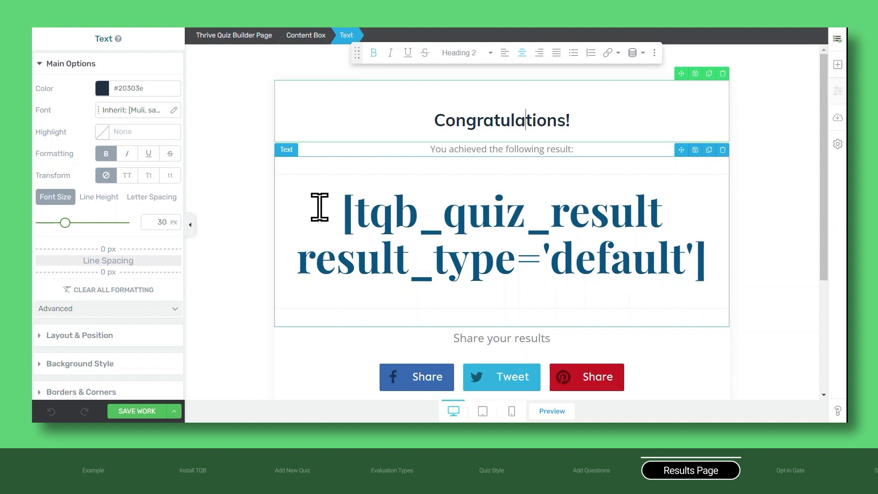
Select and delete the raw result shortcode paragraph on the results page.
triple_click(355, 220)
left_click(338, 214)
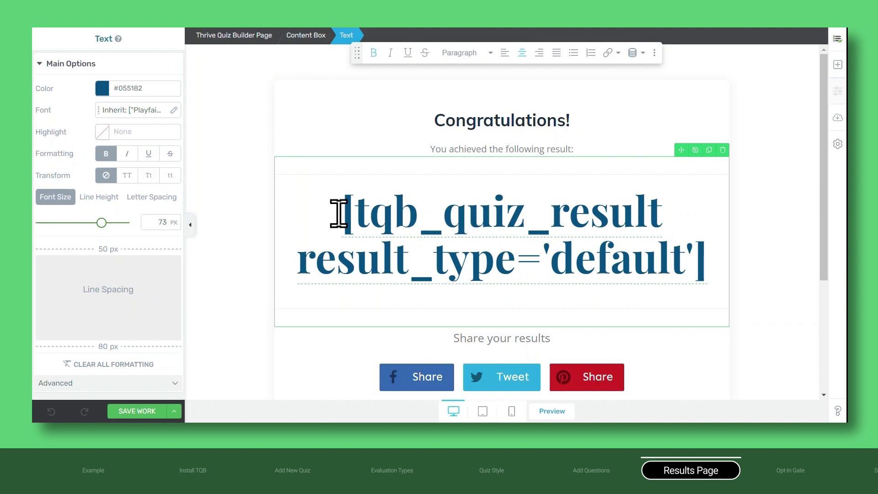
left_click(700, 274, "shift")
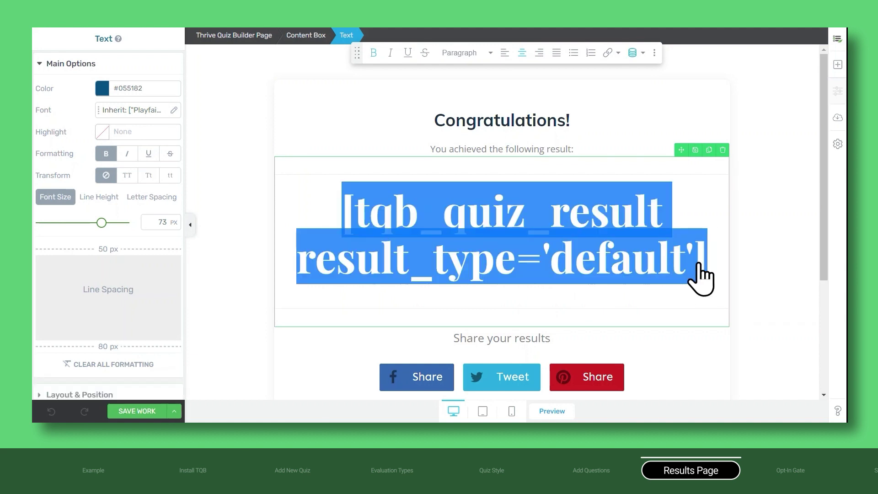
key("BackSpace")
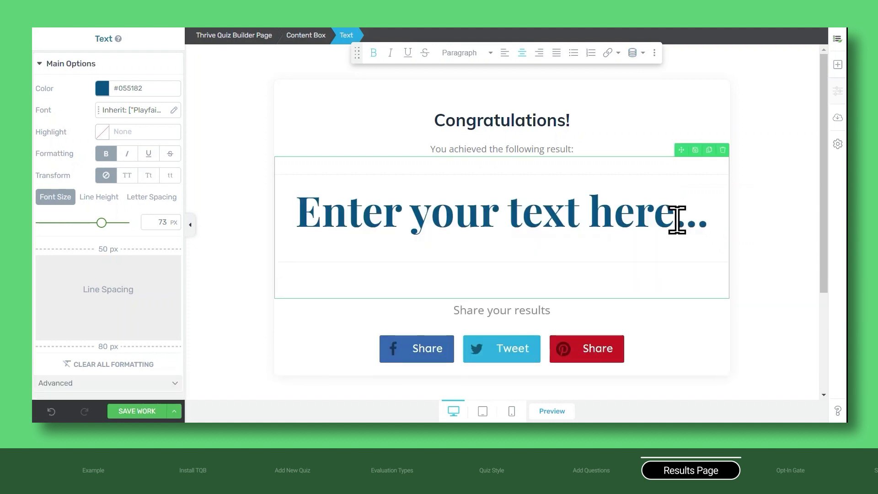
Insert Dynamic text > Quiz Shortcodes > Quiz Result and delete the leftover placeholder text.
left_click(633, 53)
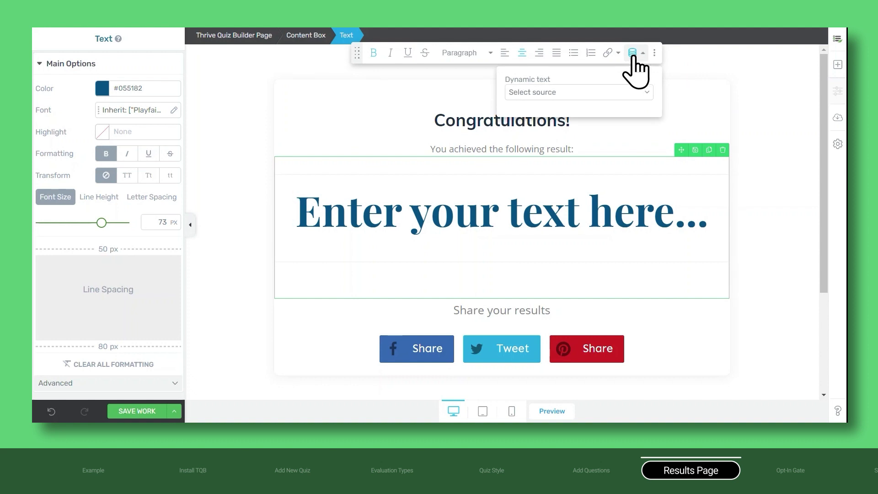
left_click(604, 93)
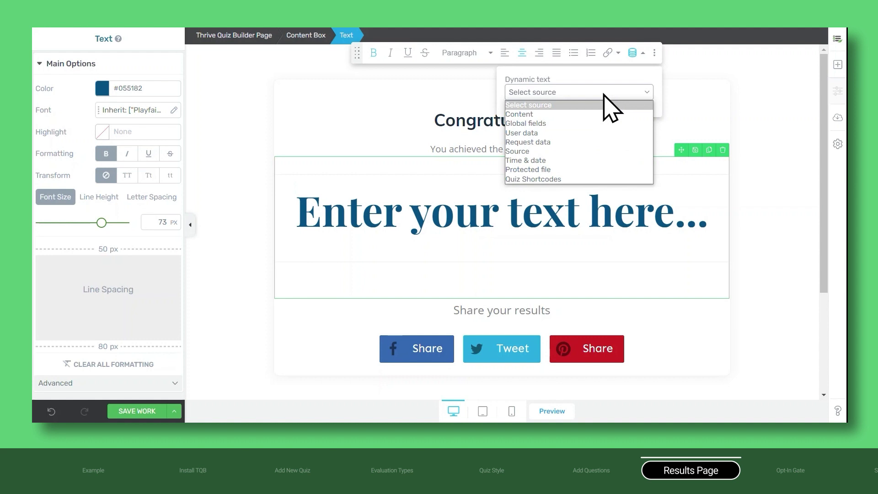
left_click(584, 179)
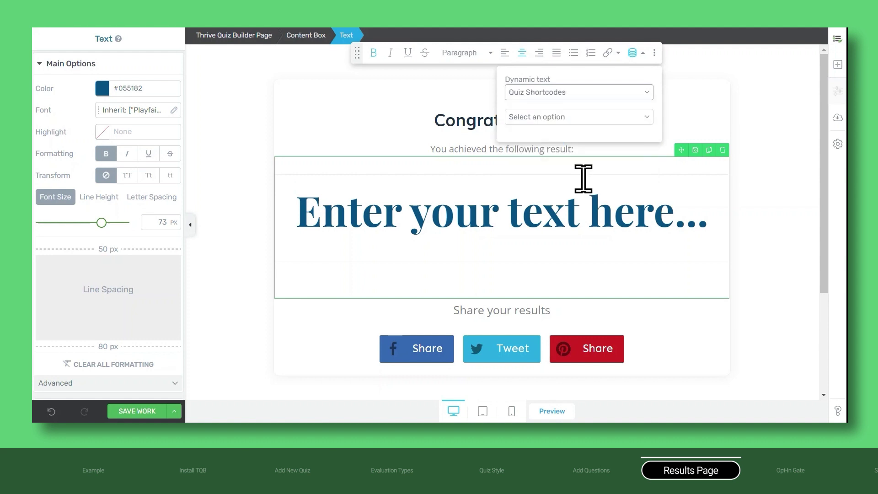
left_click(586, 118)
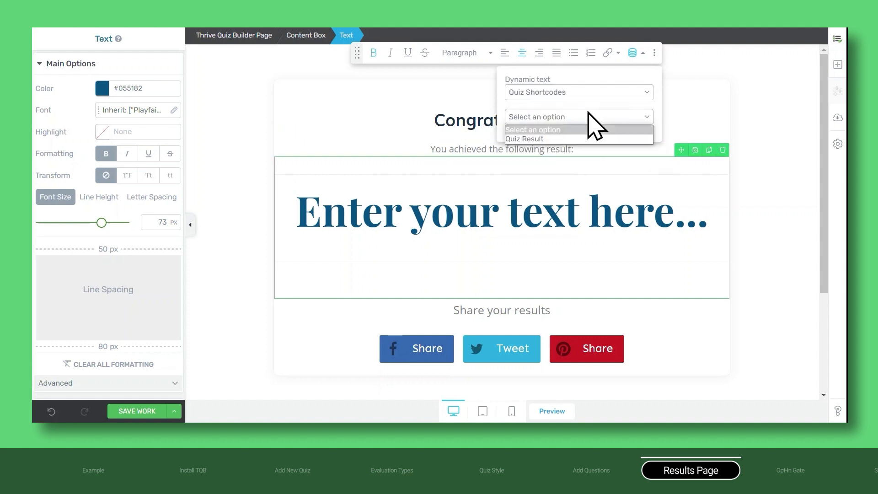
left_click(588, 139)
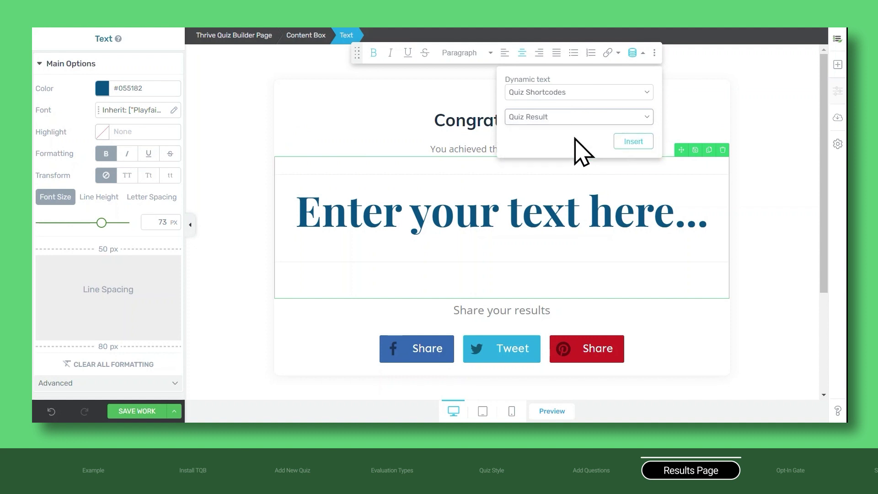
left_click(624, 141)
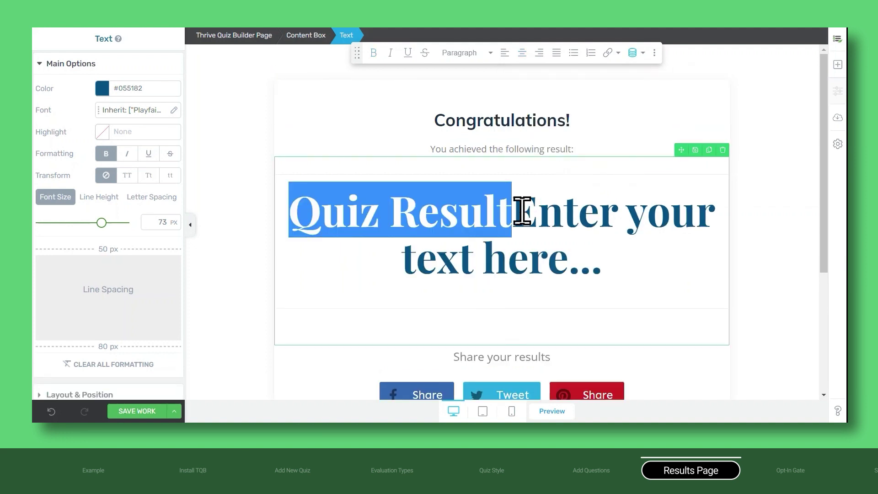
left_click(512, 202)
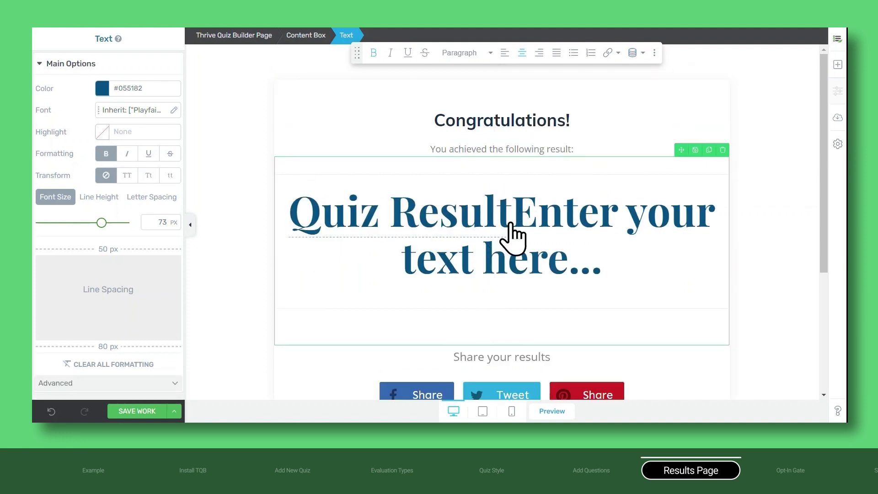
left_click_drag(520, 208, 640, 269)
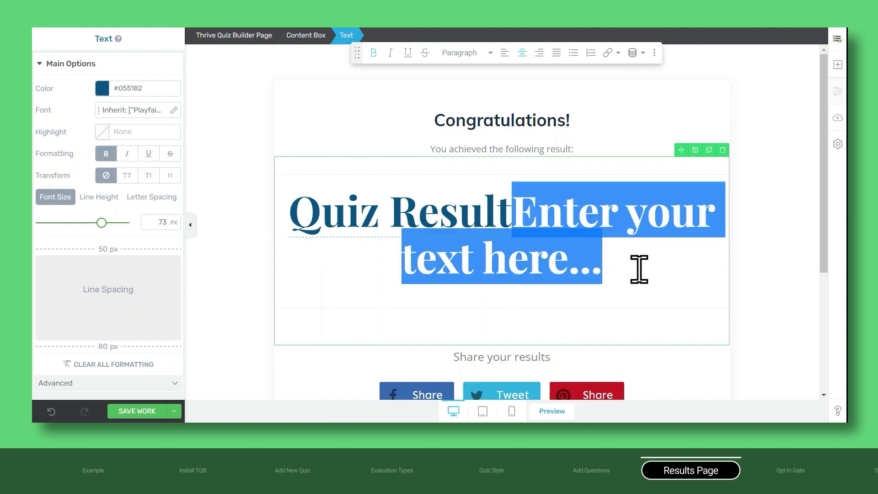
key("BackSpace")
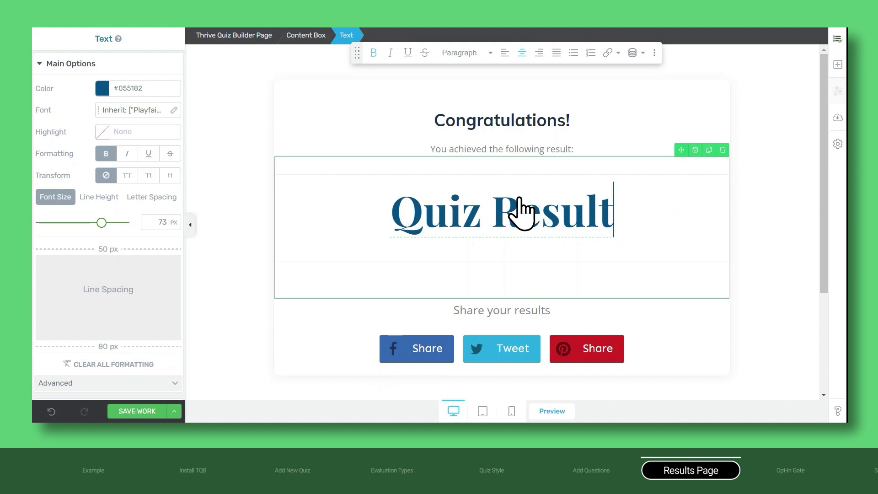
Save the results page work, then go to the Opt-in Gate card's management page.
left_click(137, 413)
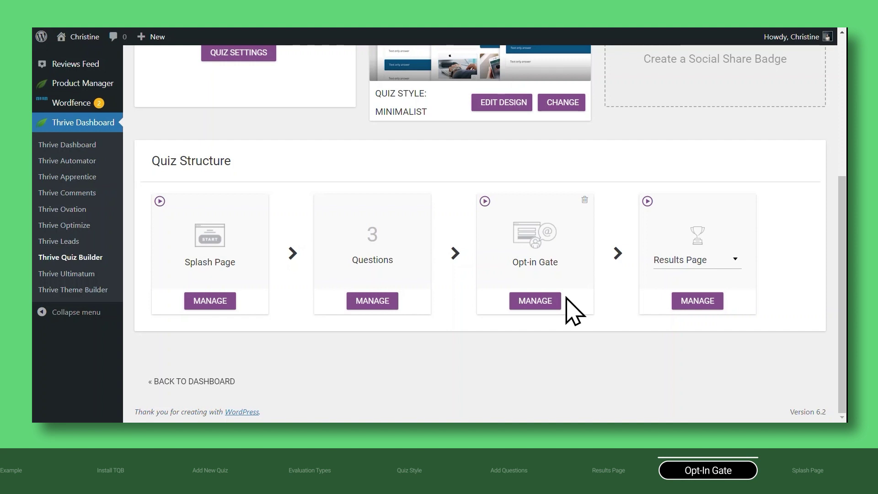
left_click(539, 302)
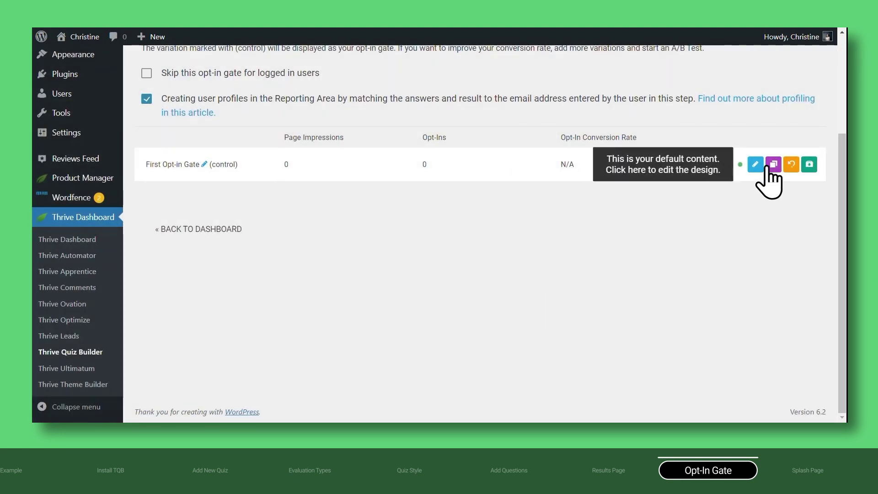
Open the opt-in gate design for editing and select its lead generation form.
left_click(755, 165)
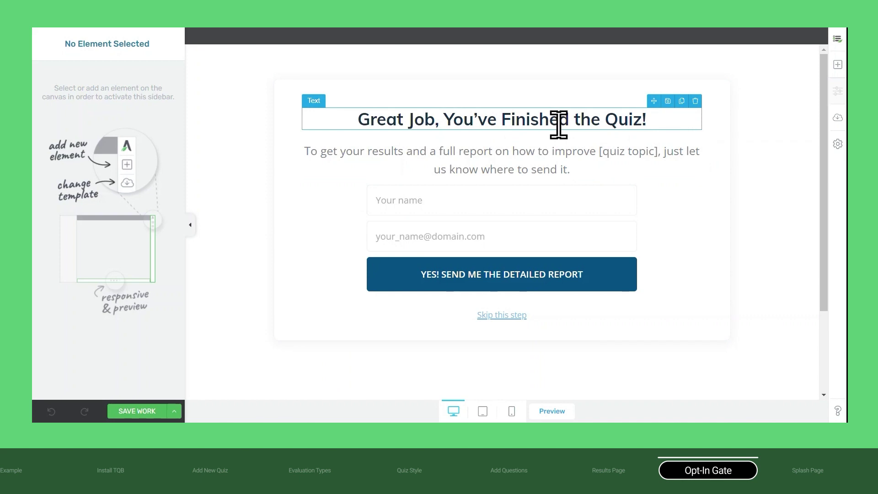
left_click(558, 124)
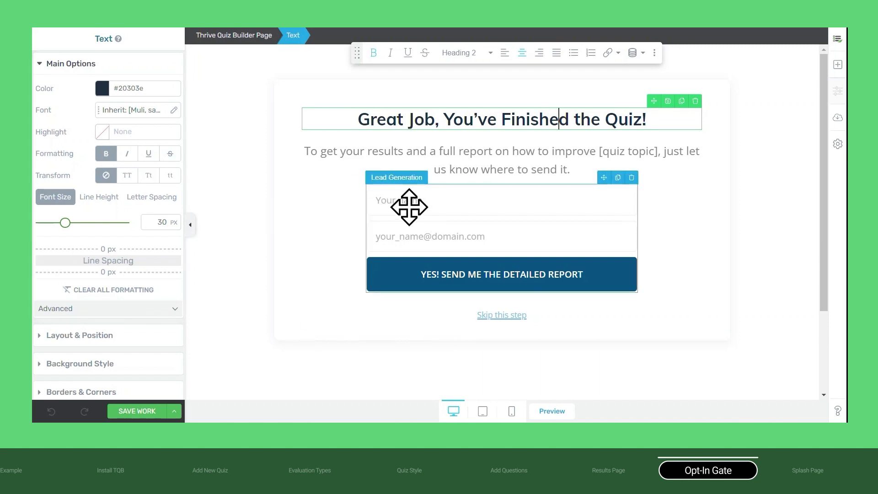
left_click(410, 207)
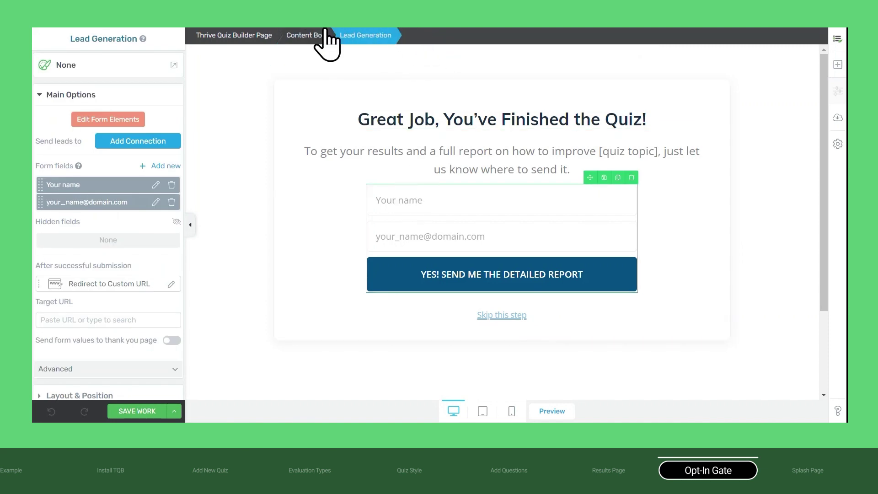
Connect the form to Mailchimp's Thrive Themes list, single opt-in, sending the quiz result as a tag.
left_click(117, 146)
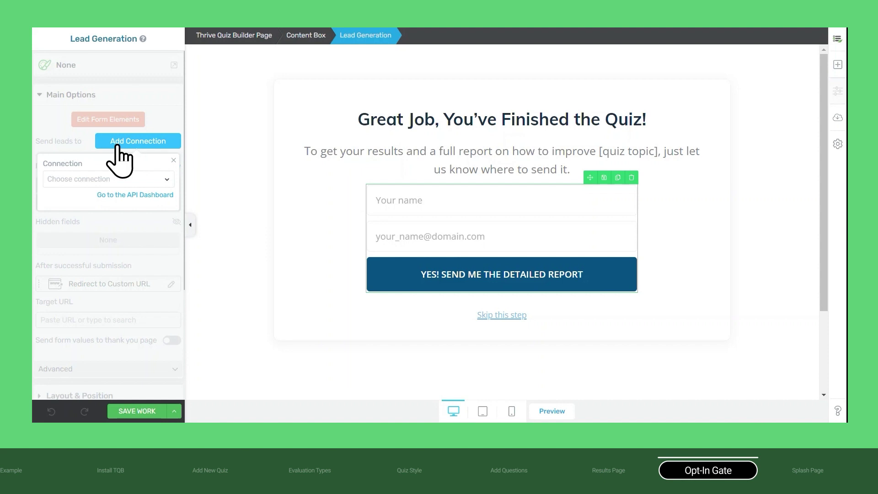
left_click(119, 183)
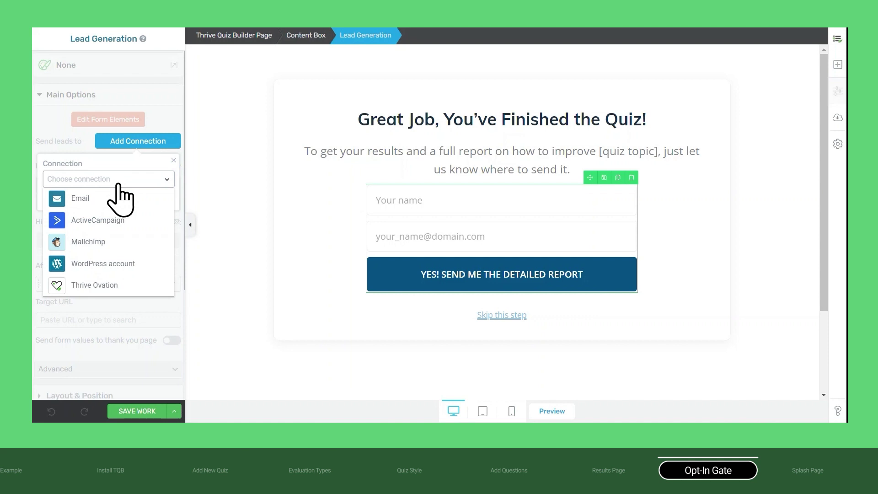
left_click(116, 242)
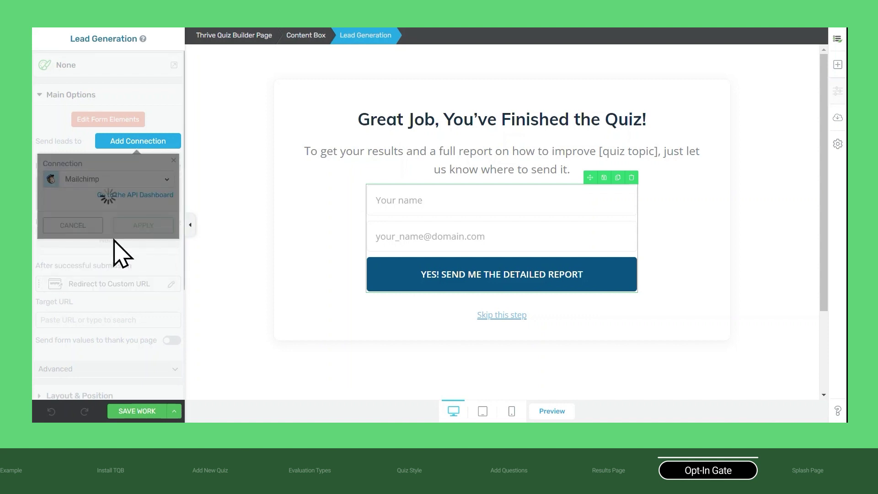
left_click(111, 227)
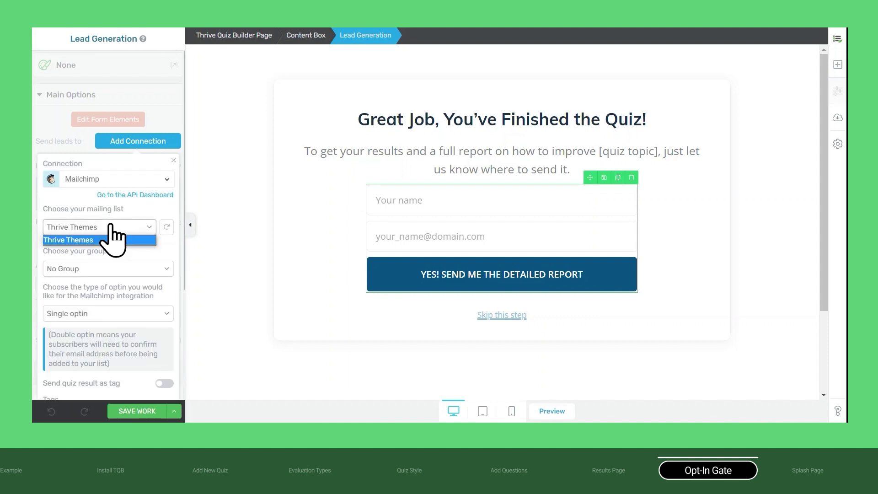
left_click(112, 240)
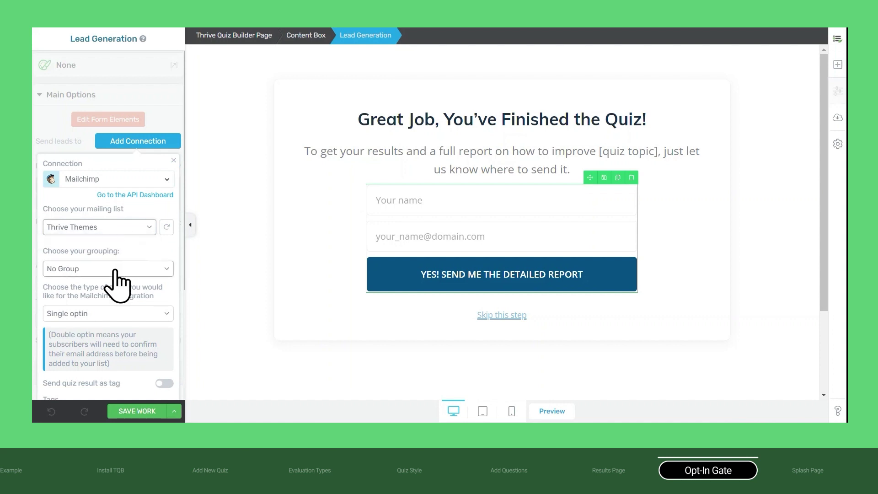
scroll(118, 286, "down", 3)
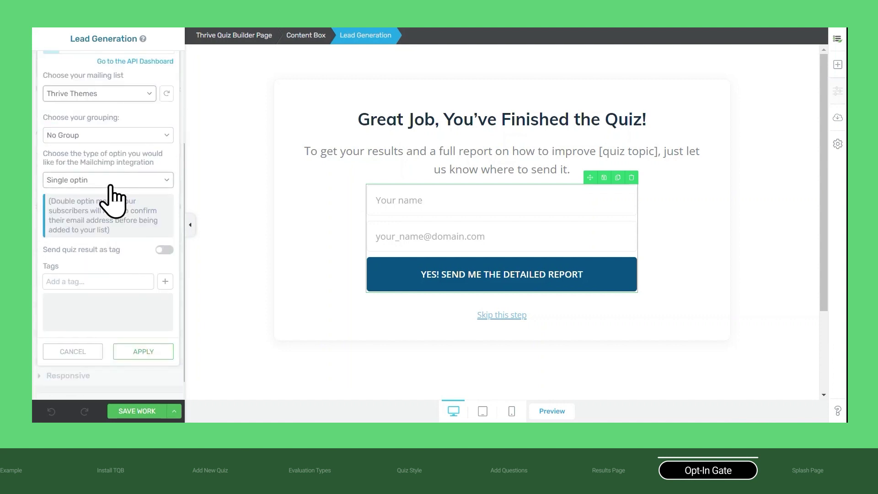
left_click(112, 183)
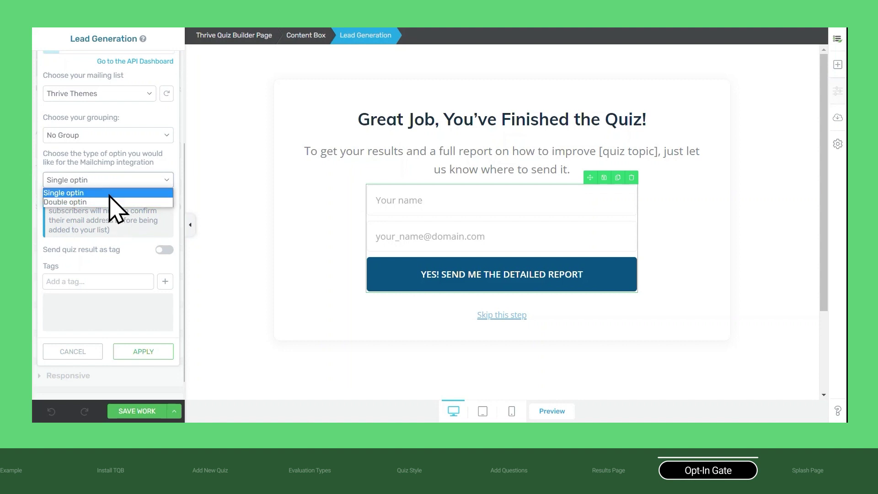
left_click(109, 193)
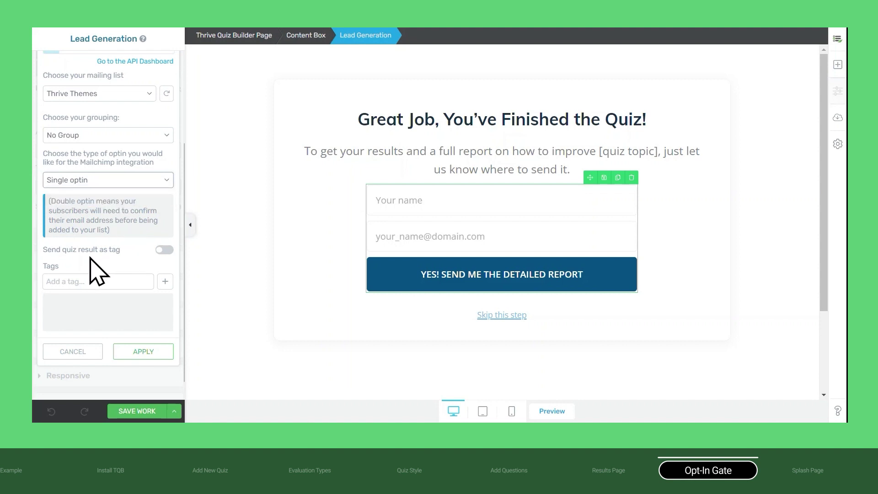
left_click(164, 250)
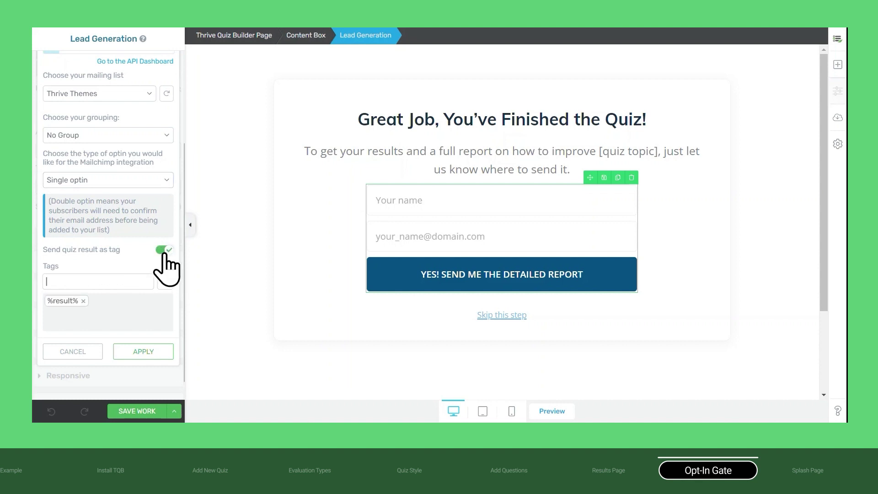
left_click(86, 284)
left_click(144, 352)
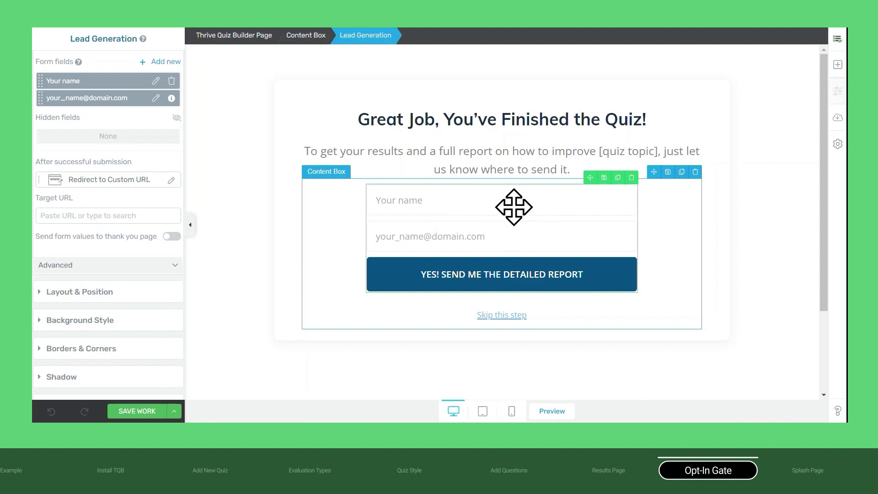
Delete the 'Skip this step' link from the opt-in gate form and save the page.
left_click(549, 313)
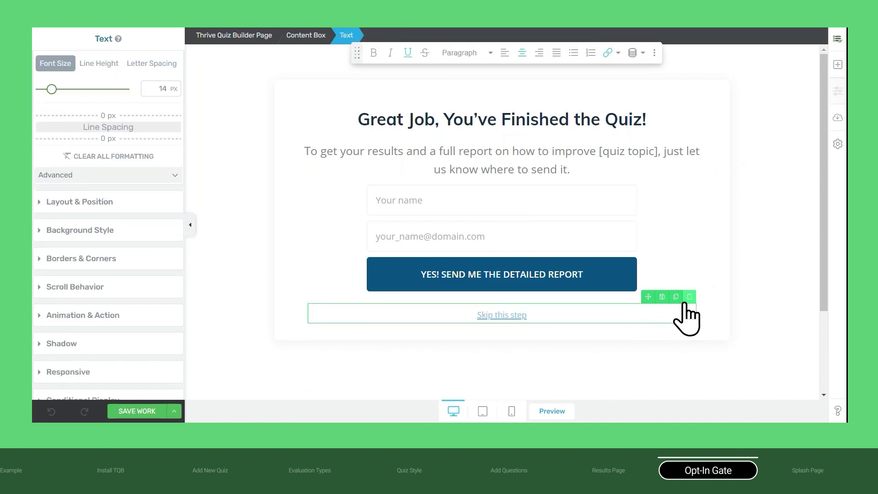
left_click(689, 297)
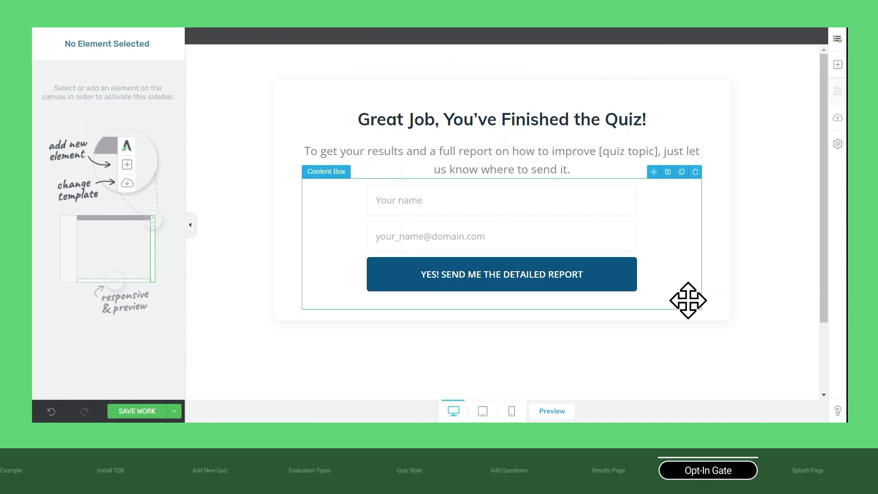
left_click(149, 417)
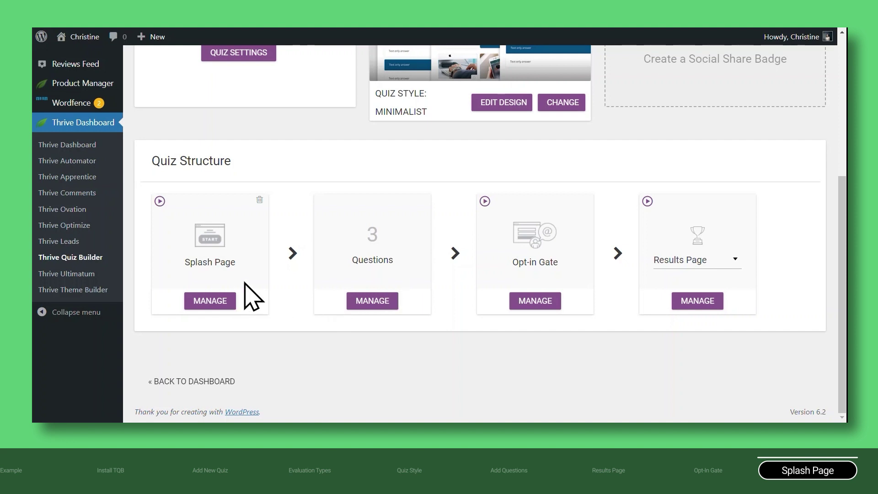
Open the Splash Page variations list and scroll up to its control variation.
left_click(214, 301)
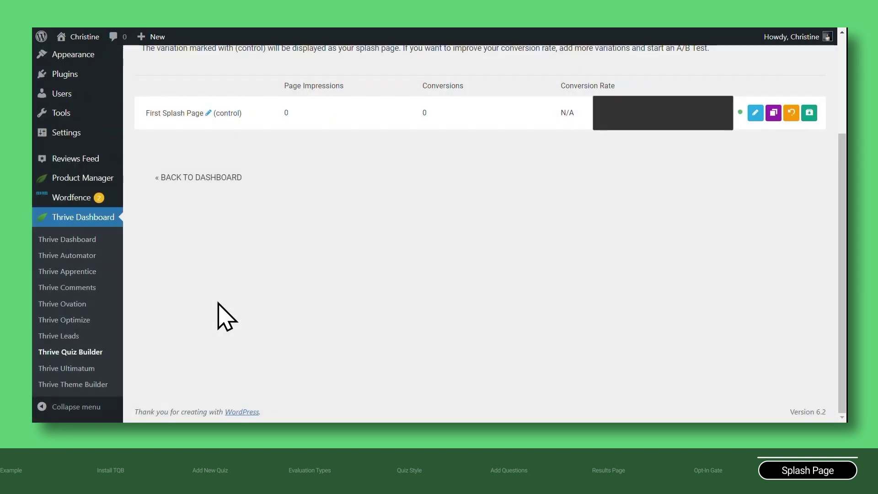
scroll(414, 263, "up", 3)
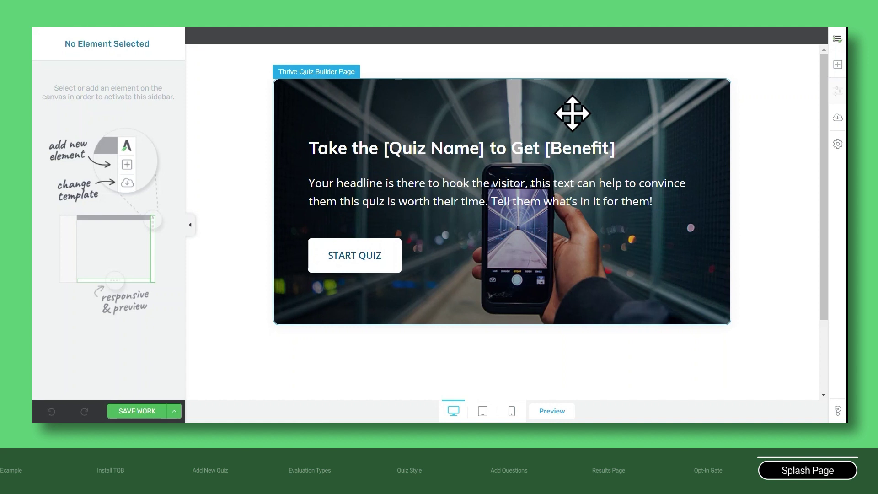
Replace the splash page block's background image with the keyboard photo from the Media Library.
left_click(556, 103)
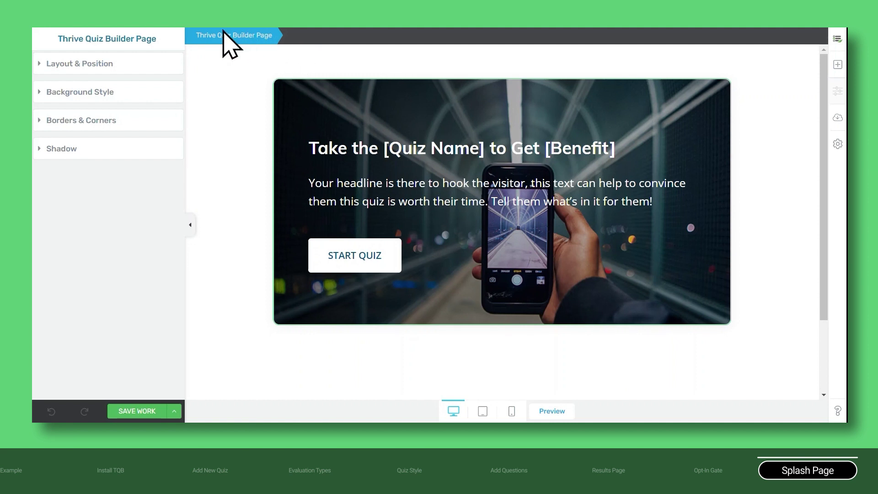
left_click(67, 93)
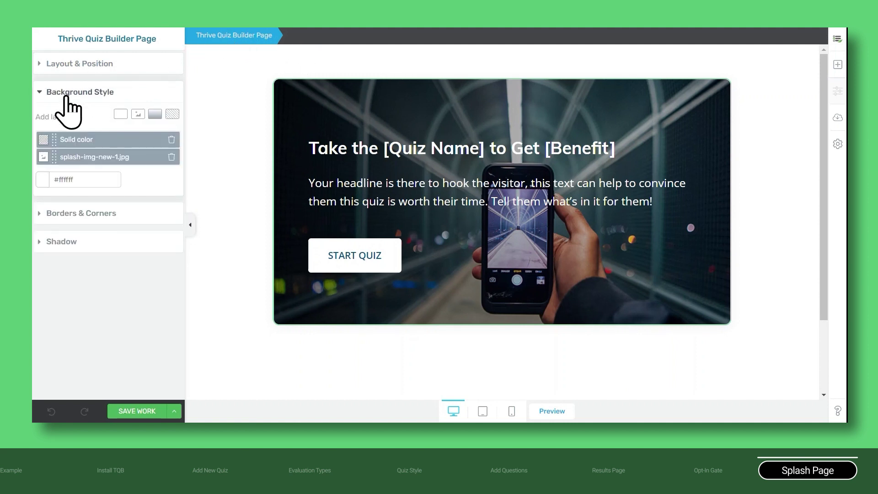
left_click(97, 158)
left_click(104, 200)
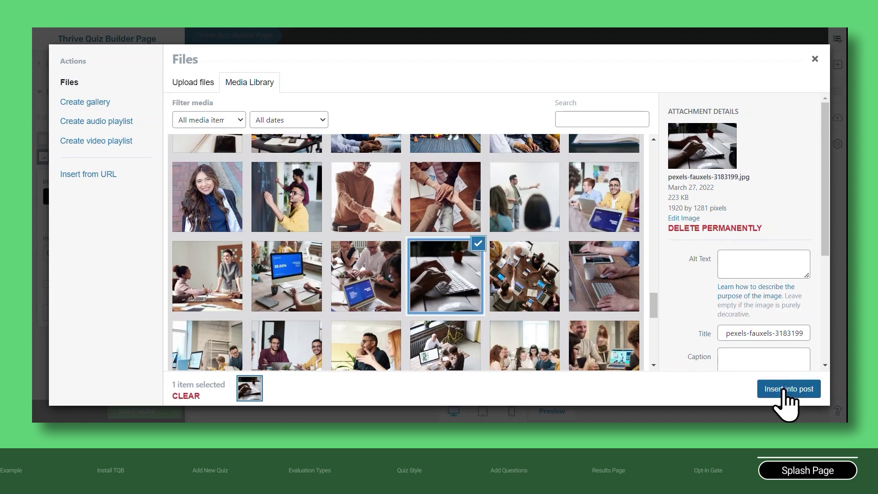
left_click(788, 389)
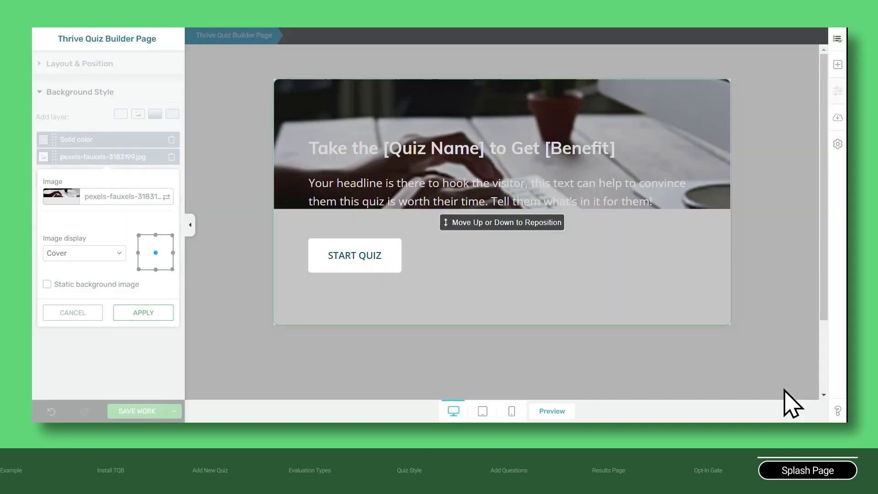
left_click(144, 312)
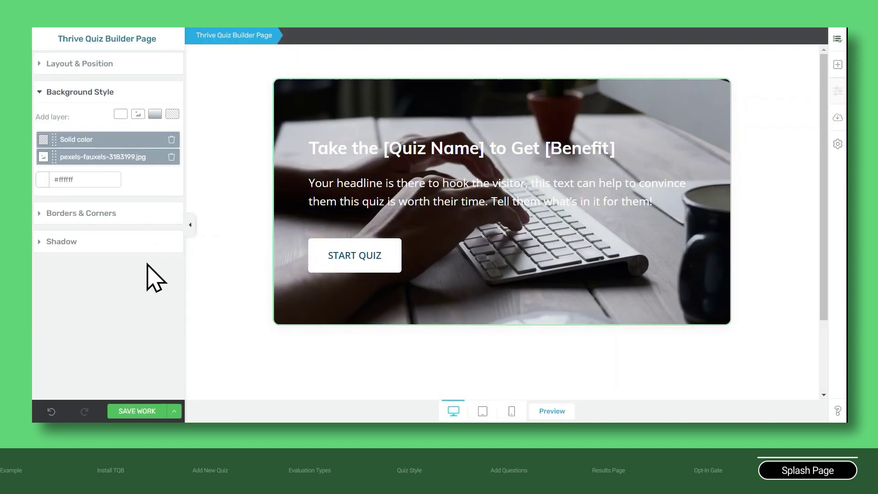
Raise the black solid-colour overlay to 50% opacity, apply it, and save the splash page.
left_click(79, 141)
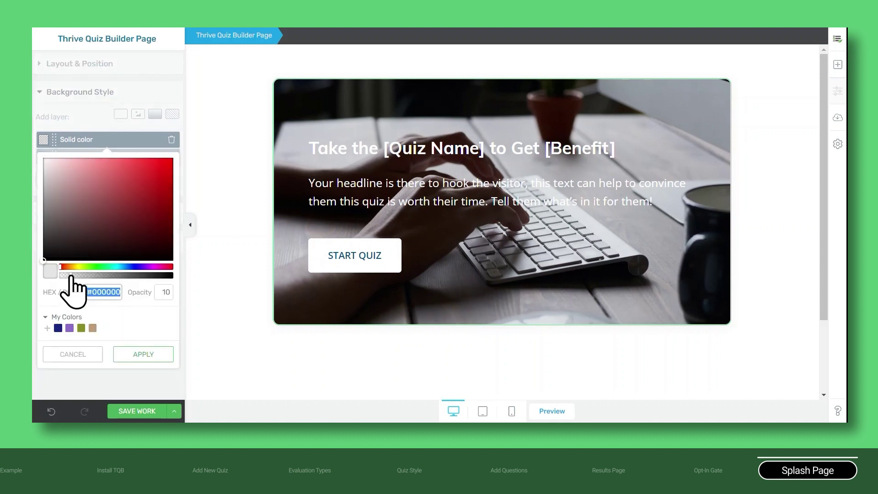
left_click_drag(70, 276, 117, 275)
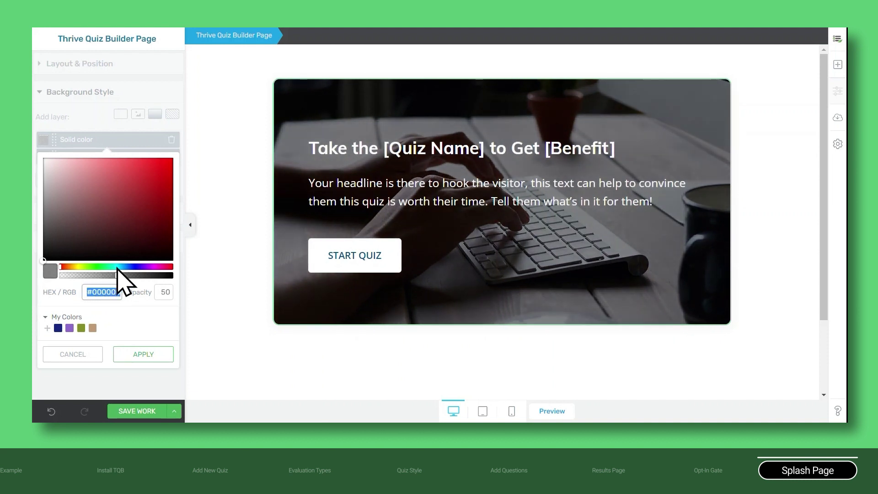
left_click(138, 356)
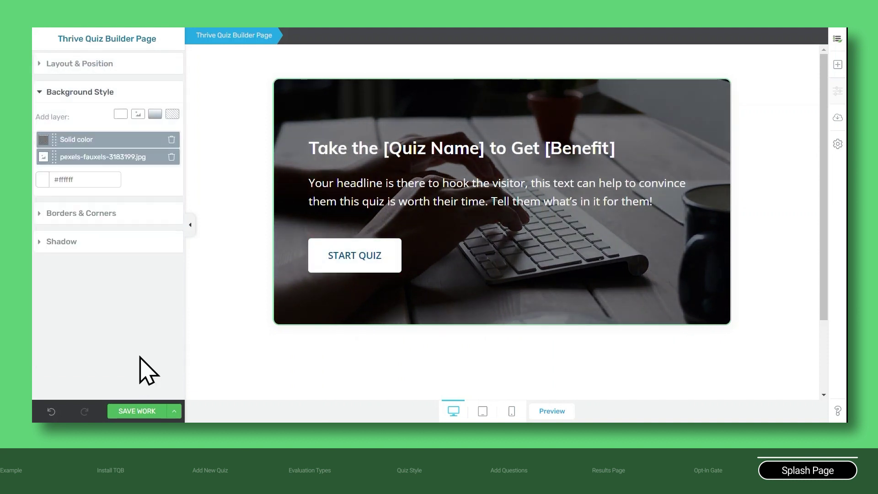
left_click(137, 411)
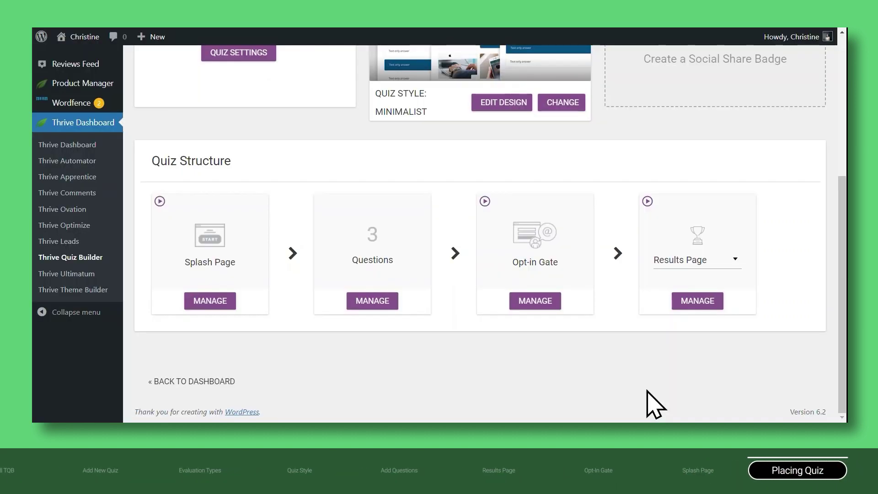
Copy the quiz shortcode [tqb_quiz id='1265'] from the top of the quiz dashboard.
scroll(655, 405, "up", 3)
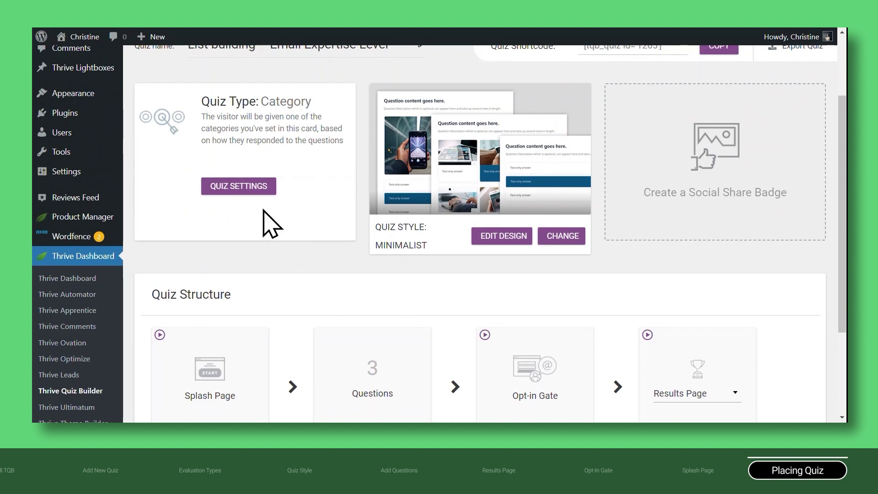
scroll(443, 226, "down", 2)
scroll(444, 241, "down", 2)
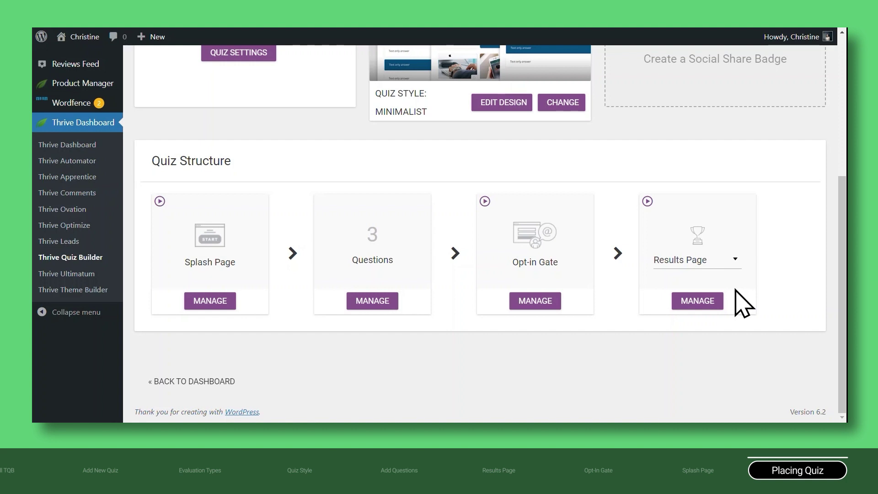
scroll(744, 302, "up", 5)
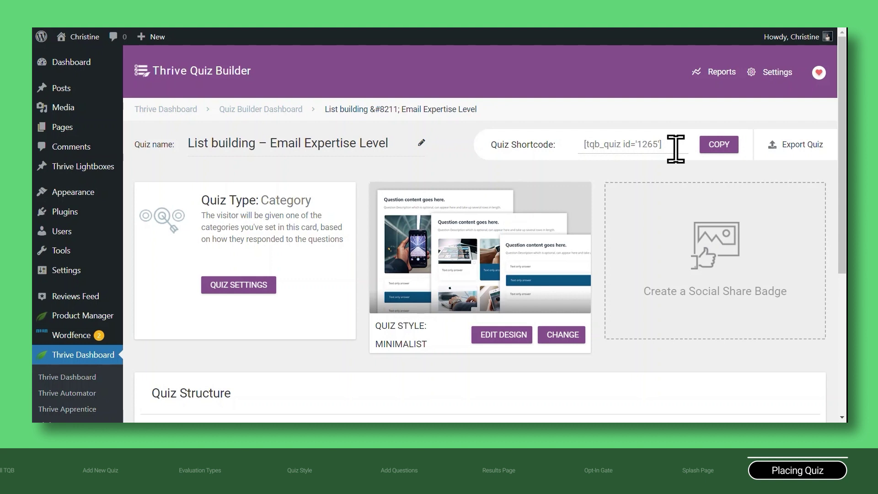
left_click(723, 143)
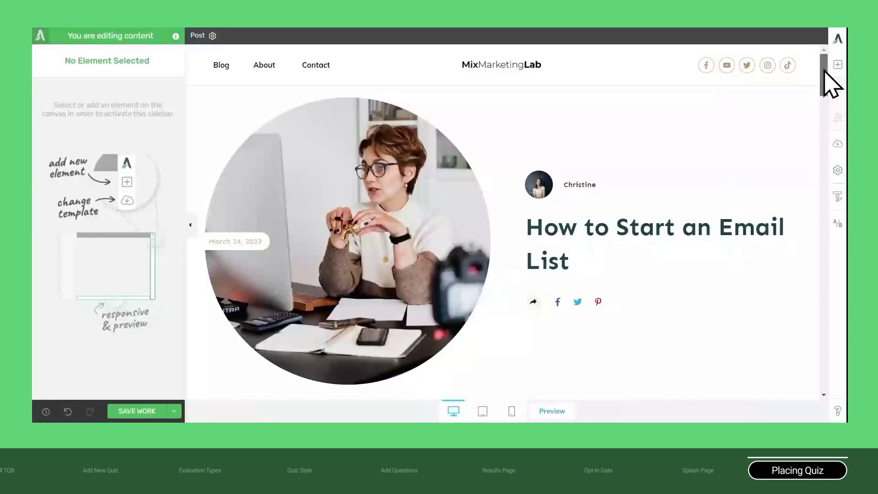
Drop a Quiz element, found by searching 'quiz', below the post text and select the email expertise quiz.
left_click_drag(825, 70, 832, 217)
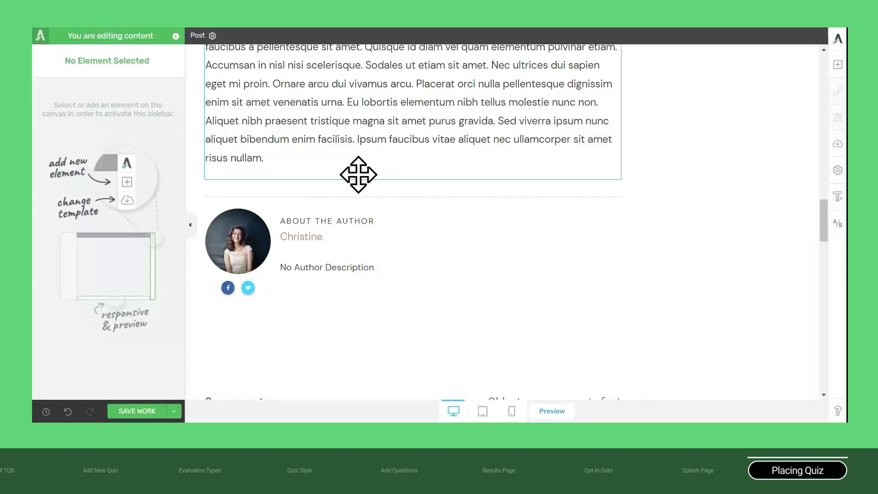
left_click(837, 65)
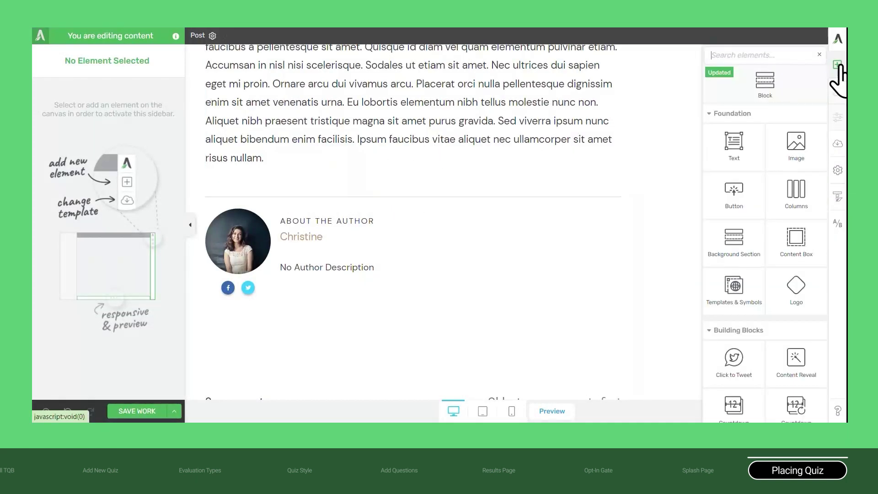
type("quiz")
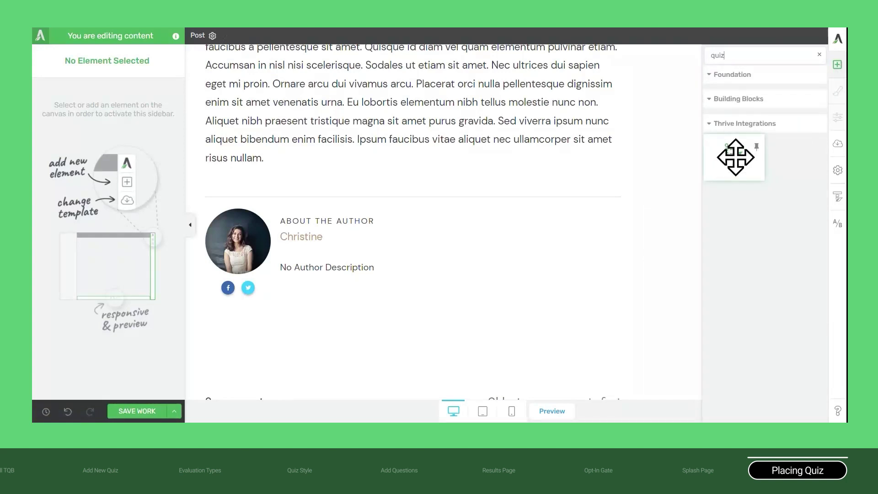
left_click_drag(736, 157, 412, 165)
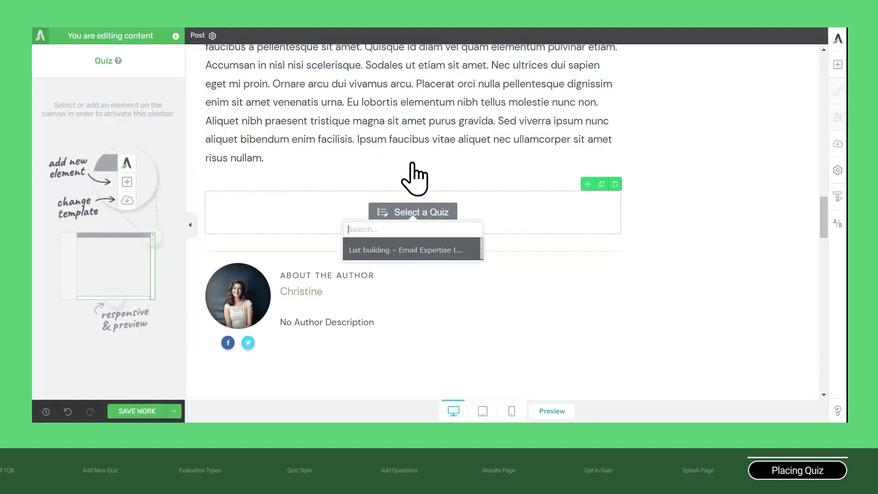
left_click(417, 250)
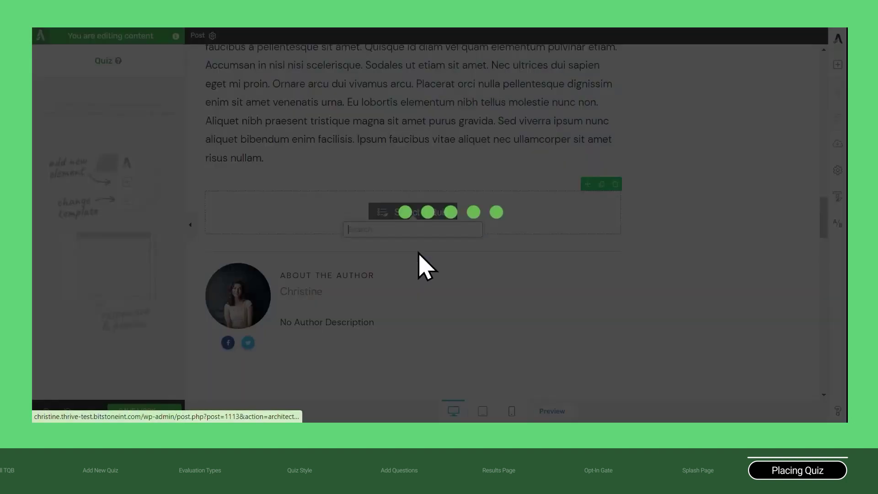